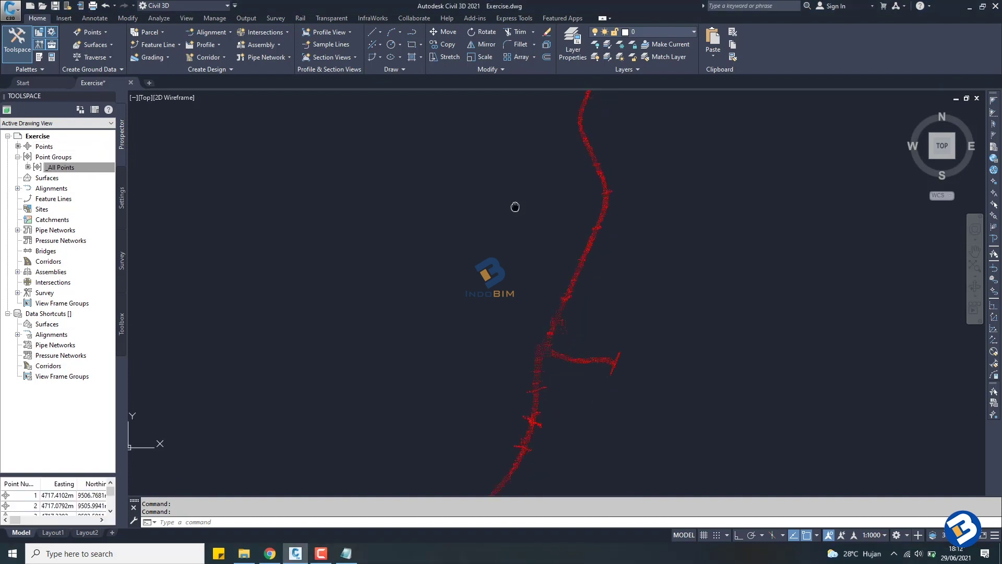
Examine the survey points along the road corridor, from the overall route down to individual point markers.
{"action": "scroll", "coordinate": [474, 331], "scroll_direction": "down", "scroll_amount": 2}
{"action": "scroll", "coordinate": [550, 230], "scroll_direction": "up", "scroll_amount": 2}
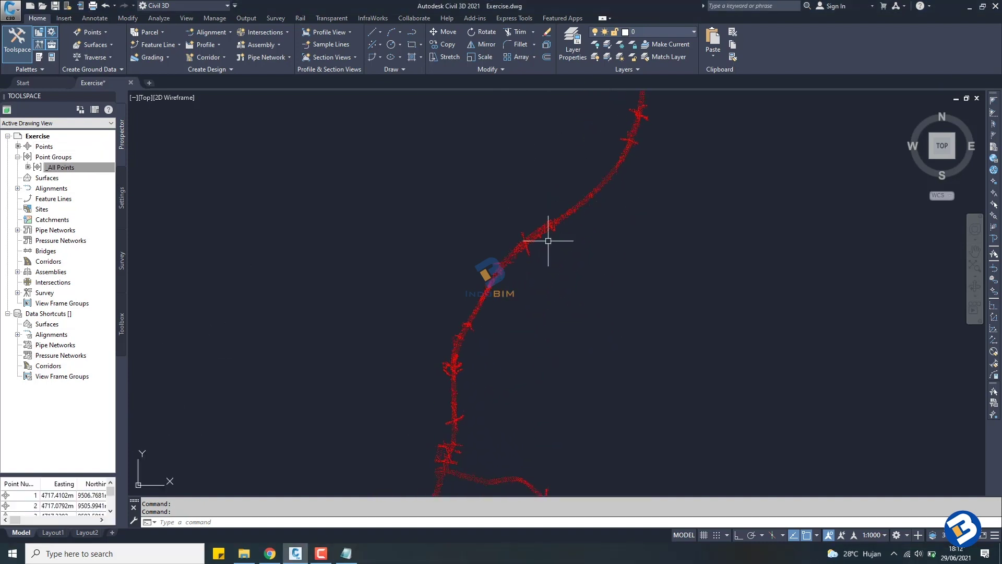
{"action": "middle_click_drag", "start_coordinate": [550, 230], "coordinate": [540, 242]}
{"action": "scroll", "coordinate": [540, 243], "scroll_direction": "up", "scroll_amount": 3}
{"action": "scroll", "coordinate": [474, 325], "scroll_direction": "up", "scroll_amount": 6}
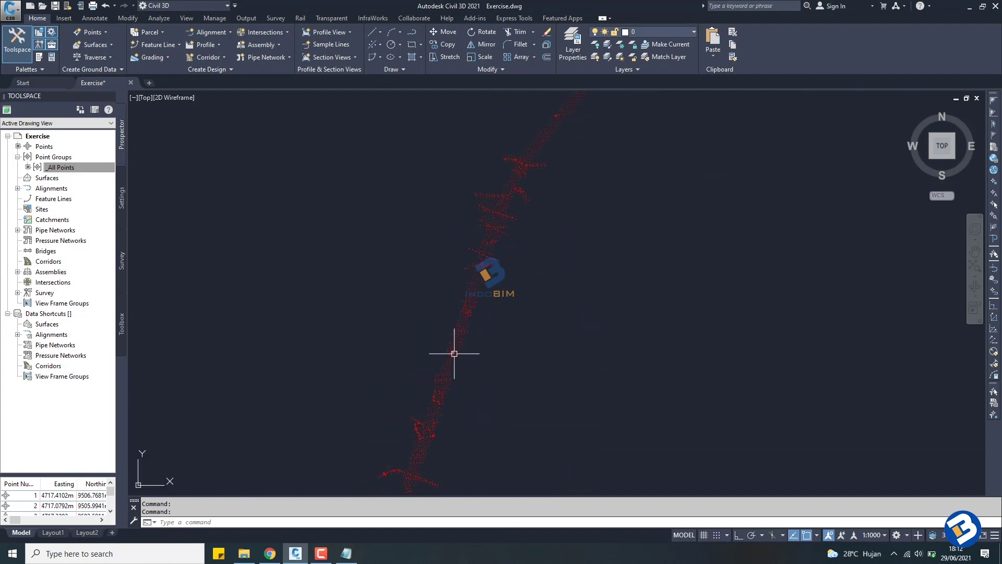
{"action": "scroll", "coordinate": [425, 324], "scroll_direction": "up", "scroll_amount": 3}
{"action": "scroll", "coordinate": [441, 336], "scroll_direction": "down", "scroll_amount": 6}
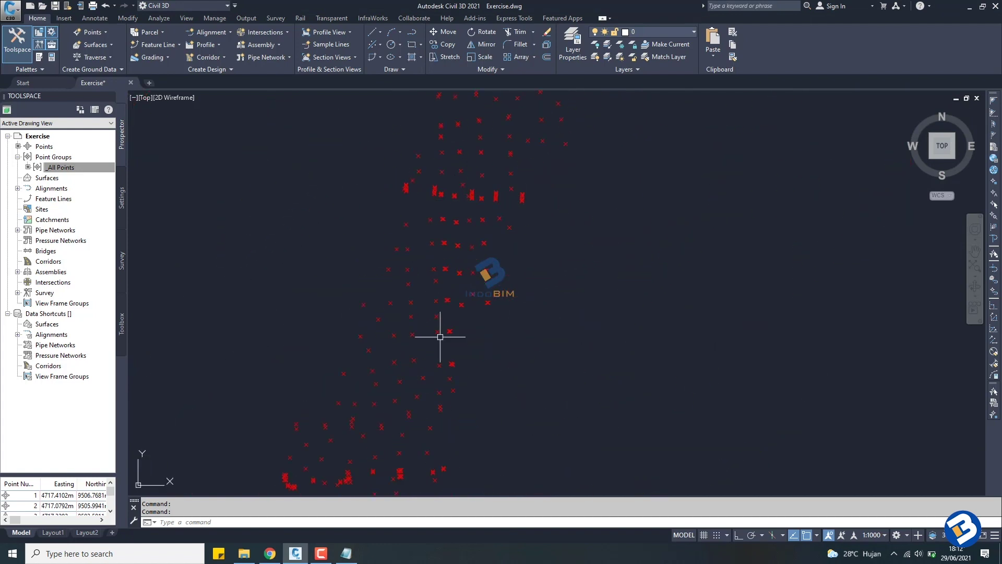
{"action": "scroll", "coordinate": [447, 179], "scroll_direction": "down", "scroll_amount": 8}
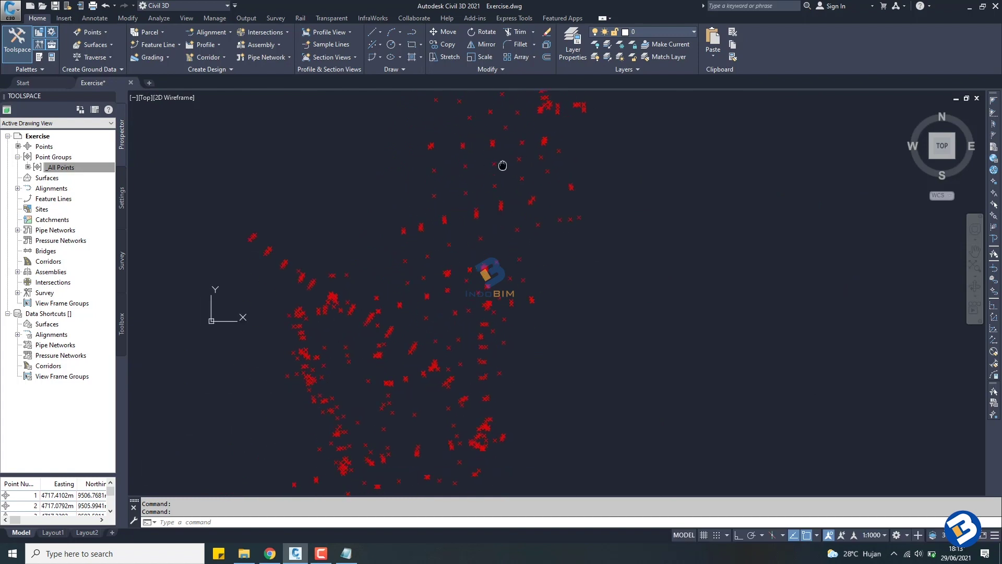
{"action": "scroll", "coordinate": [497, 303], "scroll_direction": "up", "scroll_amount": 10}
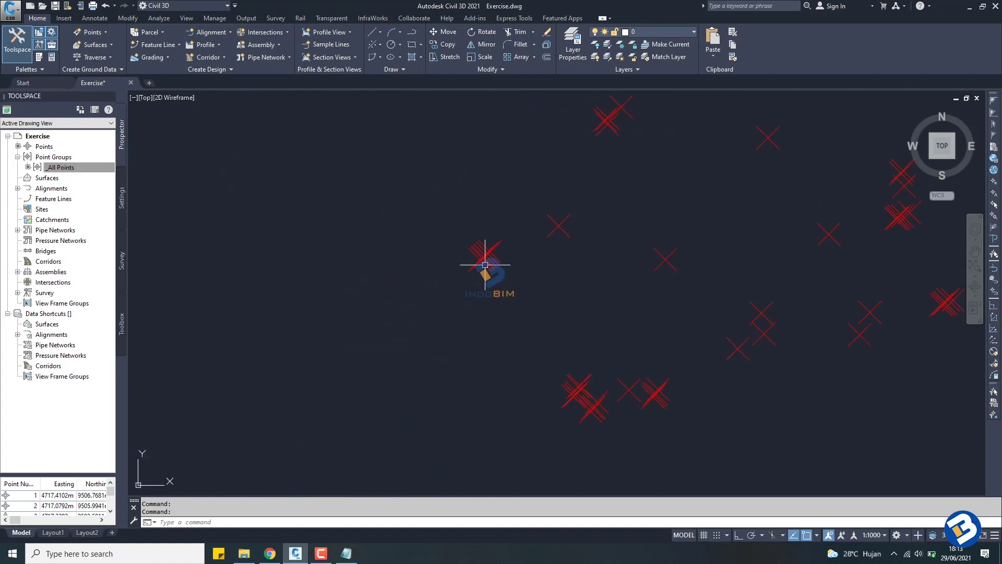
Edit the Basic point style of the _All Points group, adding a circle to its custom X marker and setting the size to 2 mm.
{"action": "right_click", "coordinate": [65, 169]}
{"action": "left_click", "coordinate": [93, 172]}
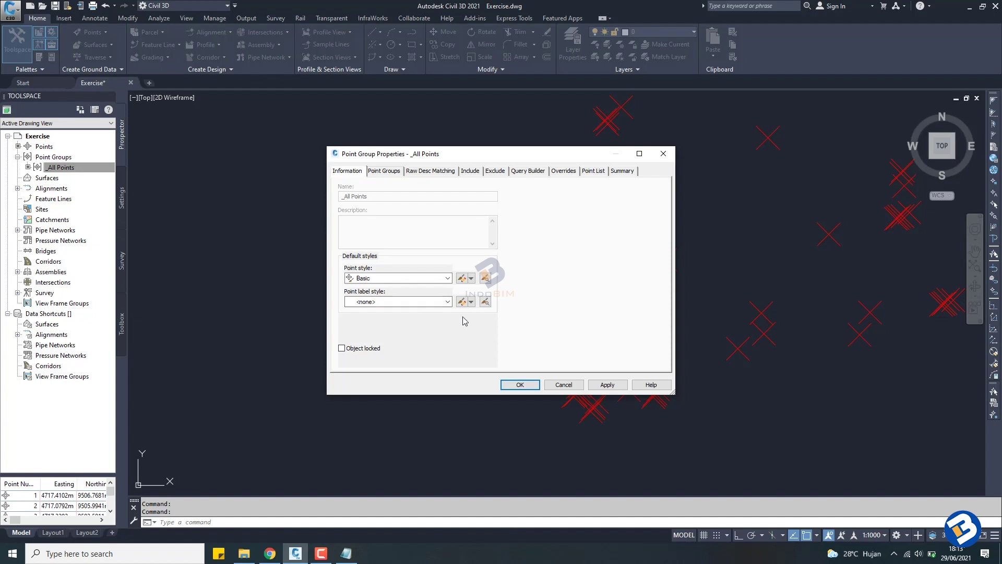
{"action": "key", "text": "Tab"}
{"action": "left_click", "coordinate": [461, 278]}
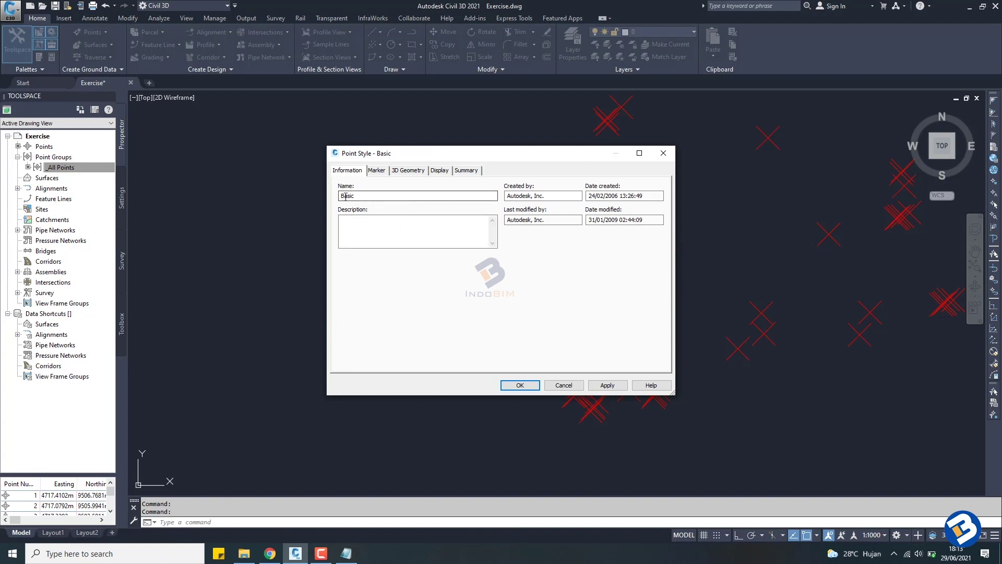
{"action": "left_click", "coordinate": [375, 171]}
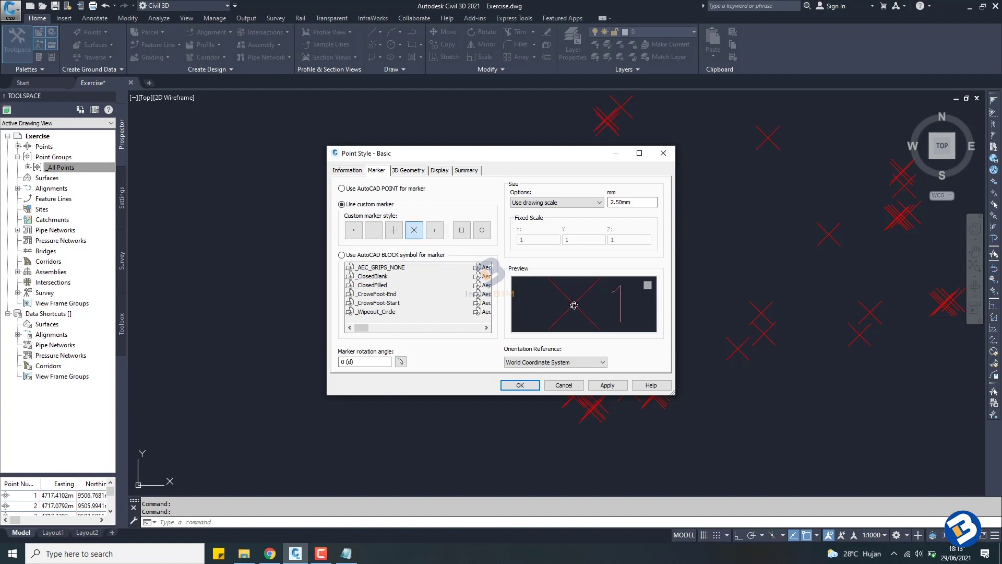
{"action": "left_click", "coordinate": [480, 234]}
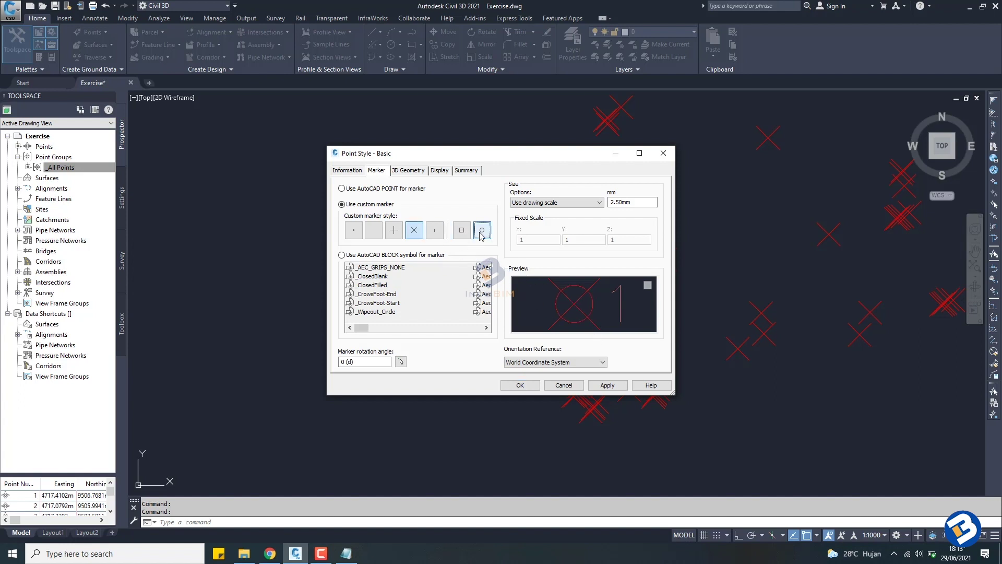
{"action": "left_click", "coordinate": [623, 203]}
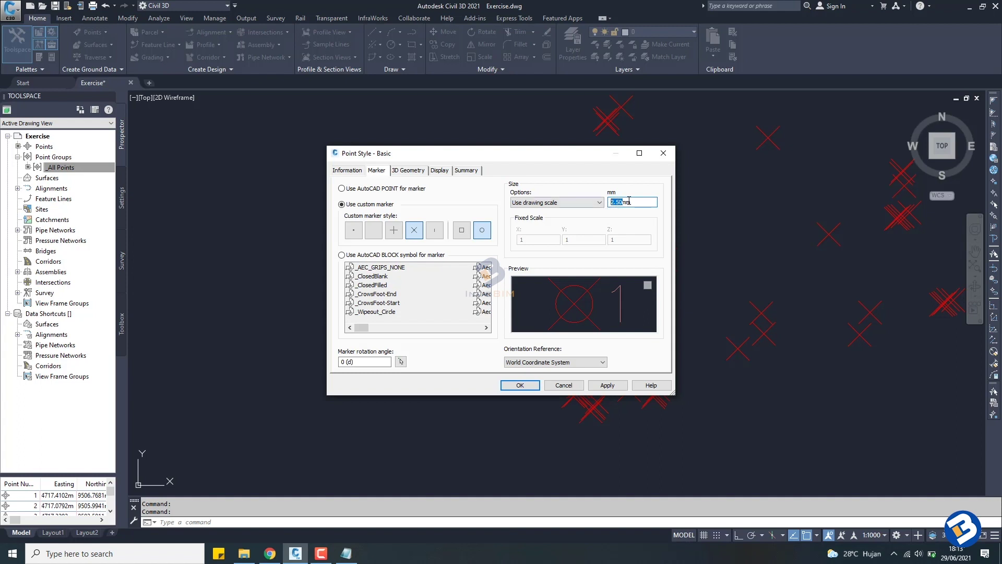
{"action": "double_click", "coordinate": [635, 203]}
{"action": "type", "text": "2"}
Try the AutoCAD POINT marker and the _ClosedBlank and _CrowsFoot-End block symbols, then return to the custom marker.
{"action": "left_click", "coordinate": [342, 189]}
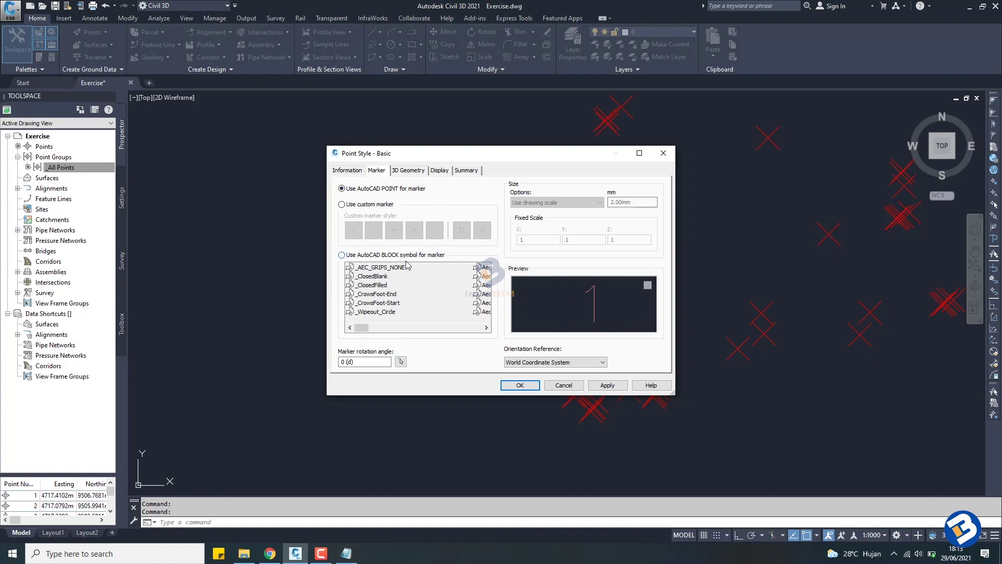
{"action": "left_click", "coordinate": [342, 255]}
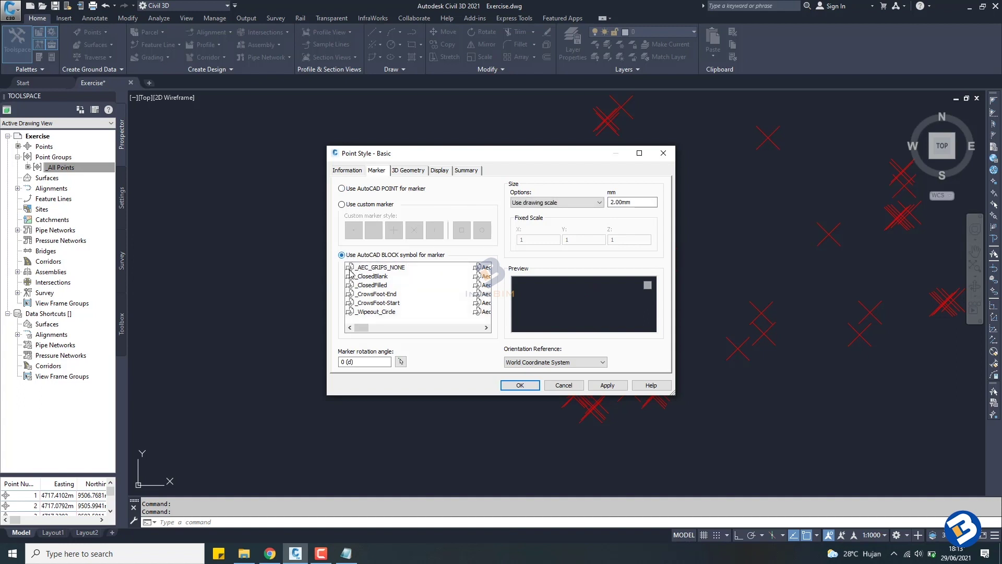
{"action": "left_click", "coordinate": [375, 276]}
{"action": "left_click_drag", "start_coordinate": [566, 304], "coordinate": [554, 308]}
{"action": "left_click", "coordinate": [375, 294]}
{"action": "left_click", "coordinate": [342, 205]}
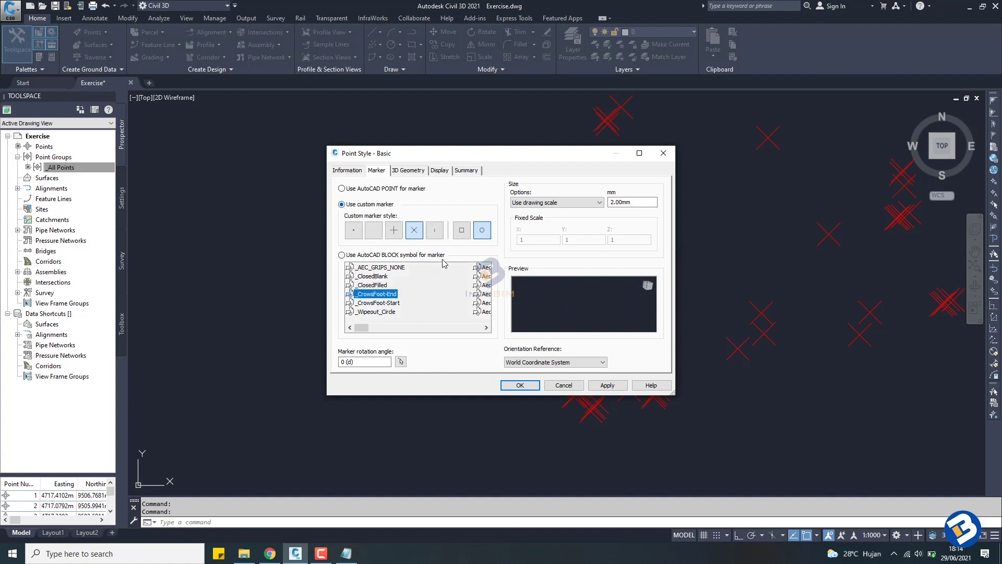
Try adding a square to the custom marker, check the preview, and remove the square again.
{"action": "left_click", "coordinate": [461, 230]}
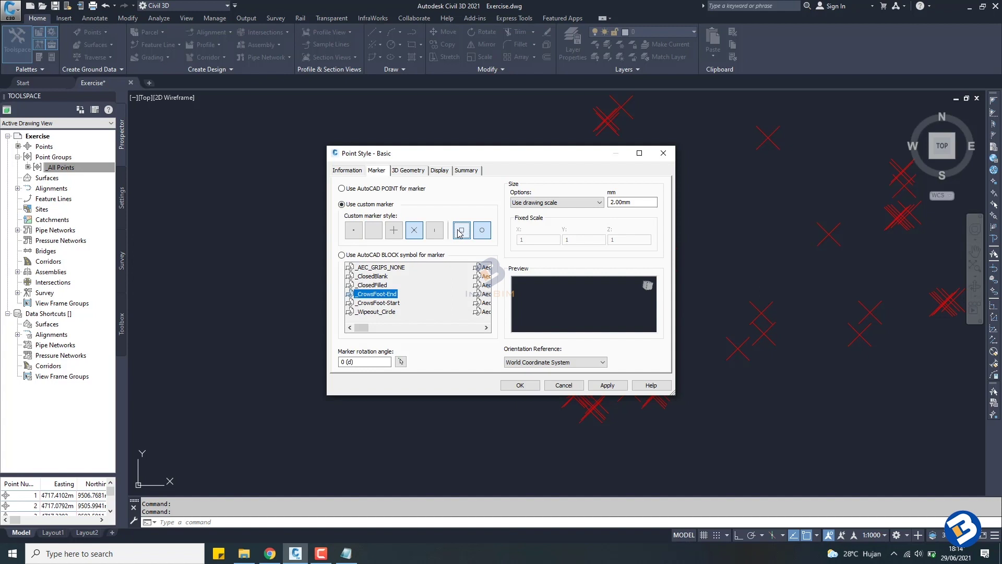
{"action": "left_click", "coordinate": [647, 285]}
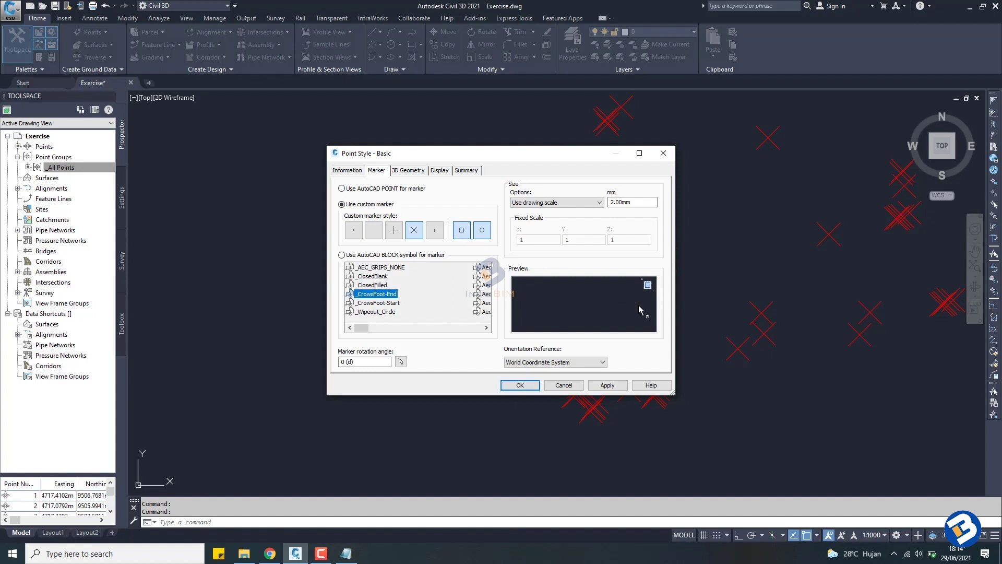
{"action": "scroll", "coordinate": [585, 299], "scroll_direction": "down", "scroll_amount": 3}
{"action": "left_click", "coordinate": [461, 229]}
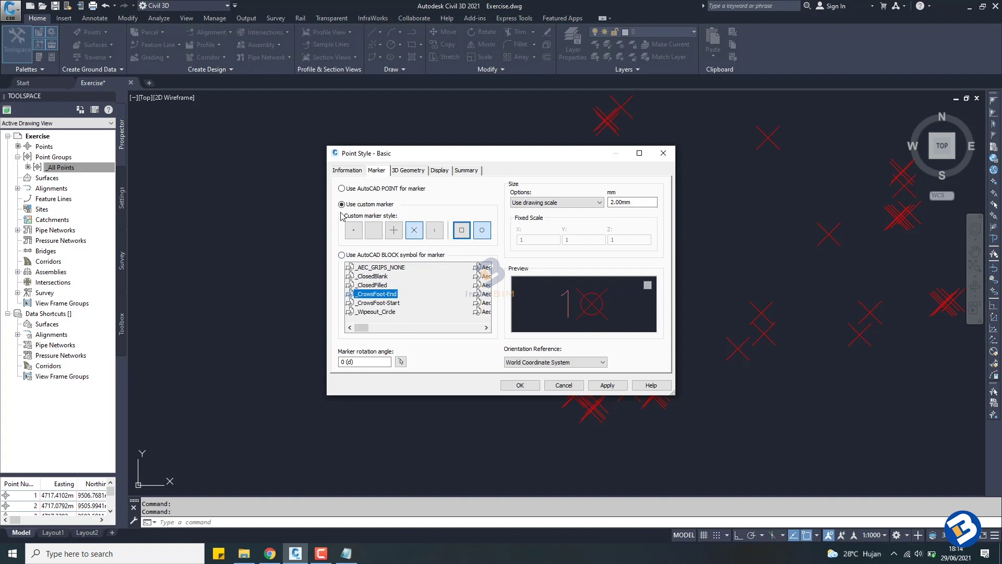
Set the Label component's display color to green in the Basic point style and apply and accept the style changes.
{"action": "left_click", "coordinate": [412, 173]}
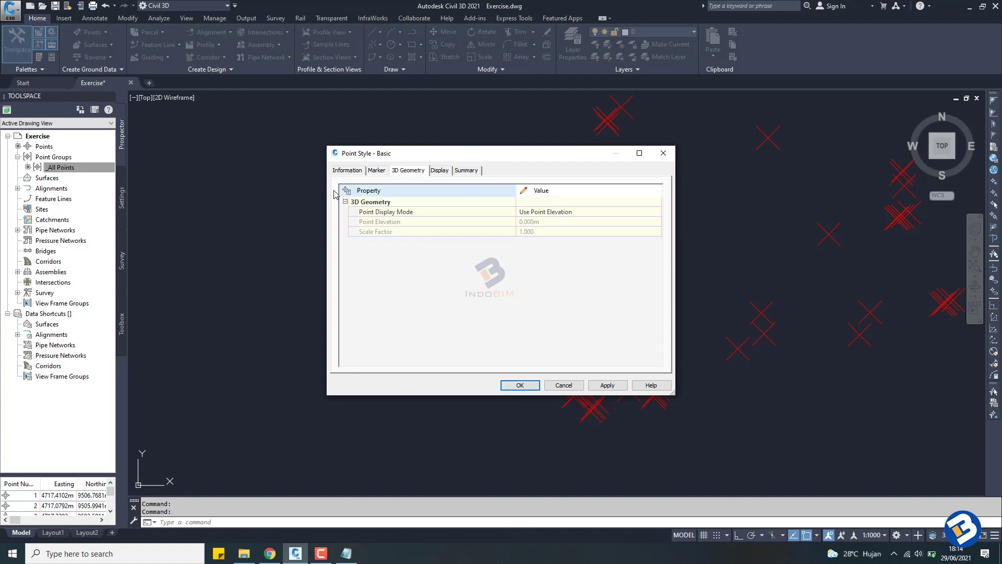
{"action": "left_click", "coordinate": [440, 172]}
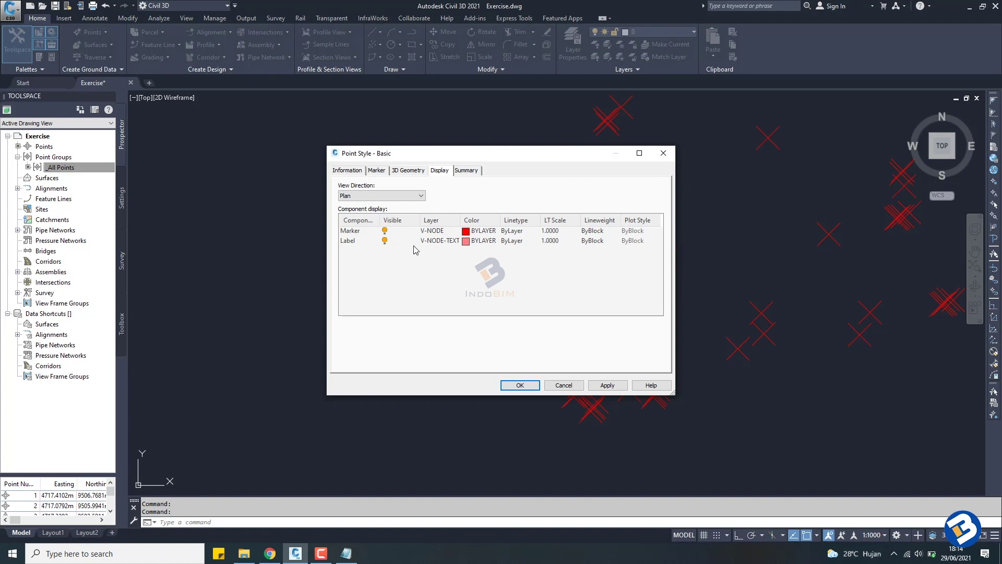
{"action": "left_click", "coordinate": [465, 241]}
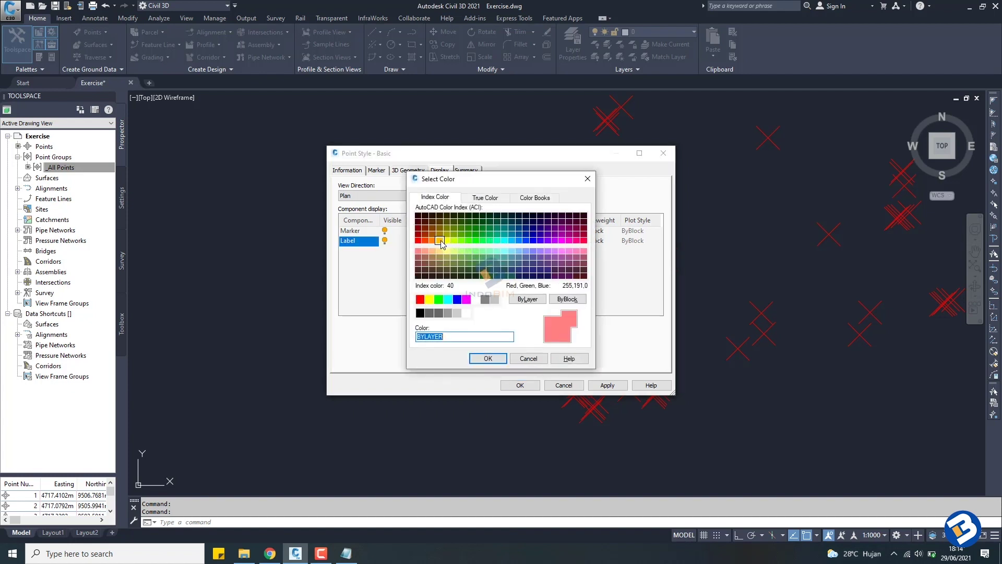
{"action": "left_click", "coordinate": [438, 299]}
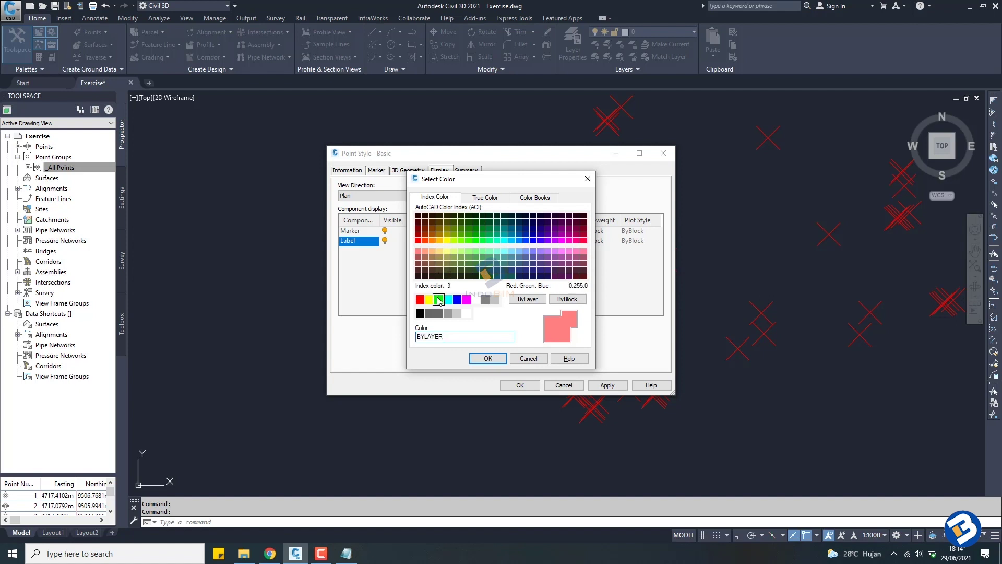
{"action": "left_click", "coordinate": [487, 358]}
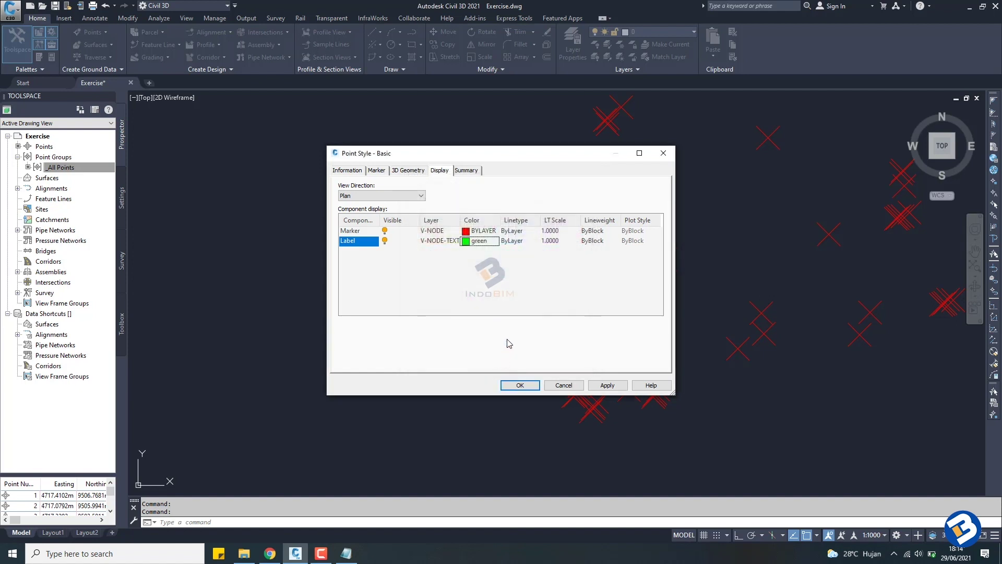
{"action": "left_click", "coordinate": [466, 171]}
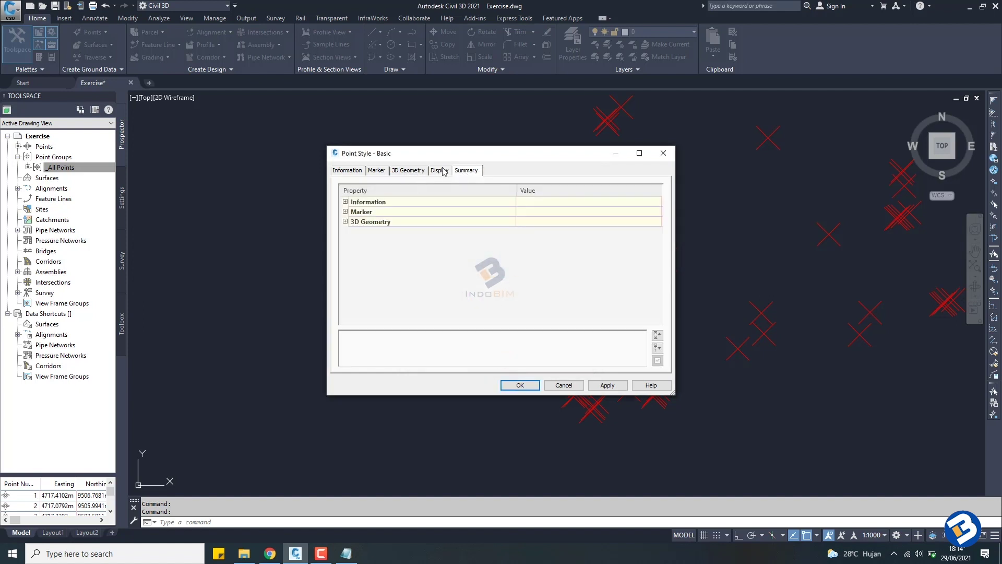
{"action": "left_click", "coordinate": [608, 386]}
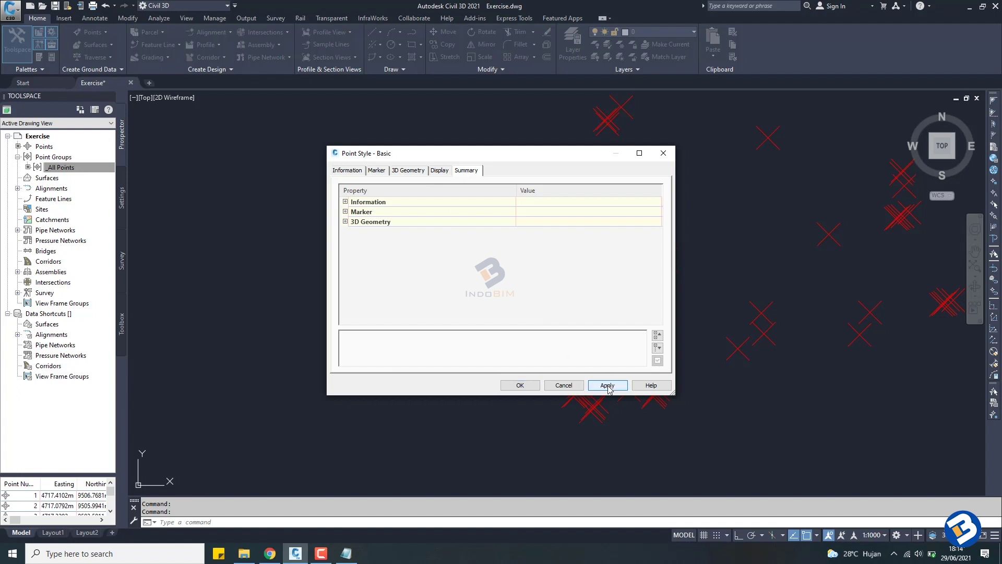
{"action": "left_click", "coordinate": [527, 388]}
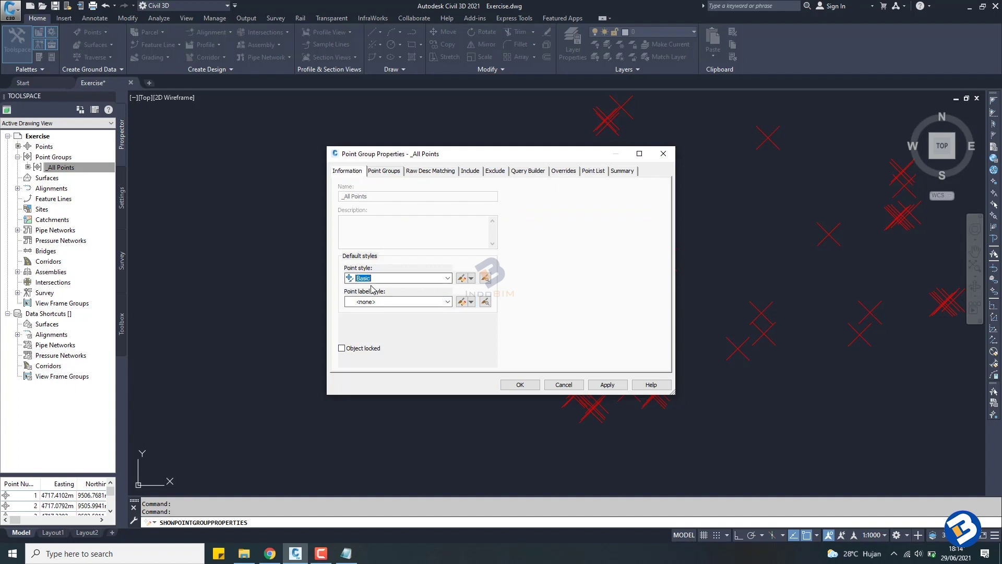
Create a new label style for the point group and name it Point Label Style.
{"action": "left_click", "coordinate": [472, 307]}
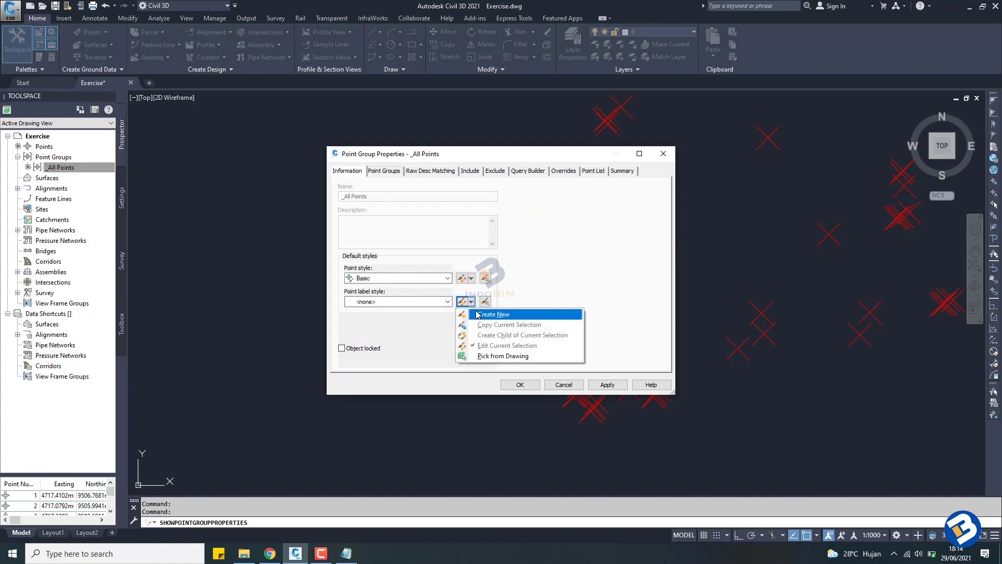
{"action": "left_click", "coordinate": [476, 311]}
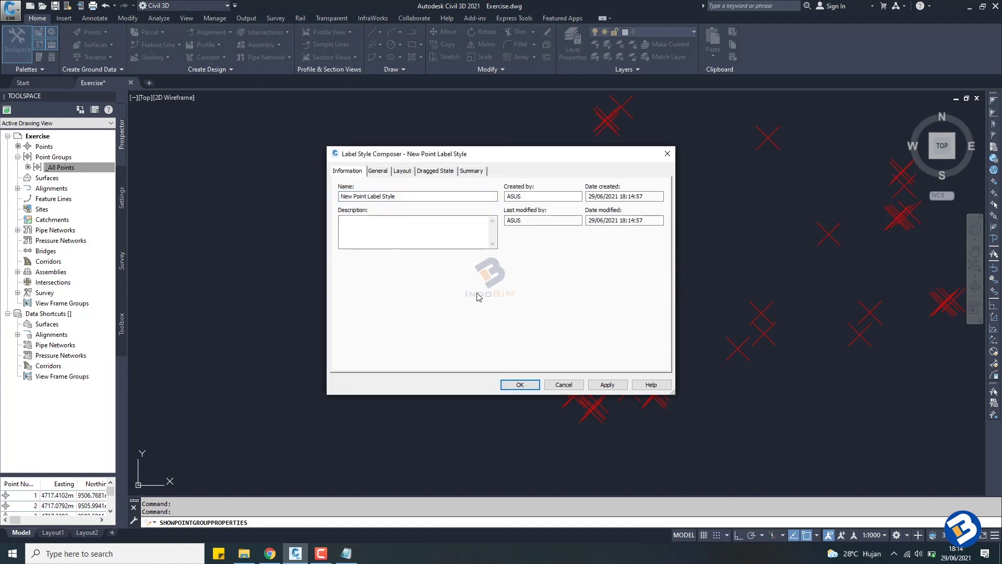
{"action": "left_click", "coordinate": [355, 200]}
{"action": "key", "text": "BackSpace"}
{"action": "key", "text": "BackSpace"}
{"action": "key", "text": "BackSpace"}
{"action": "key", "text": "BackSpace"}
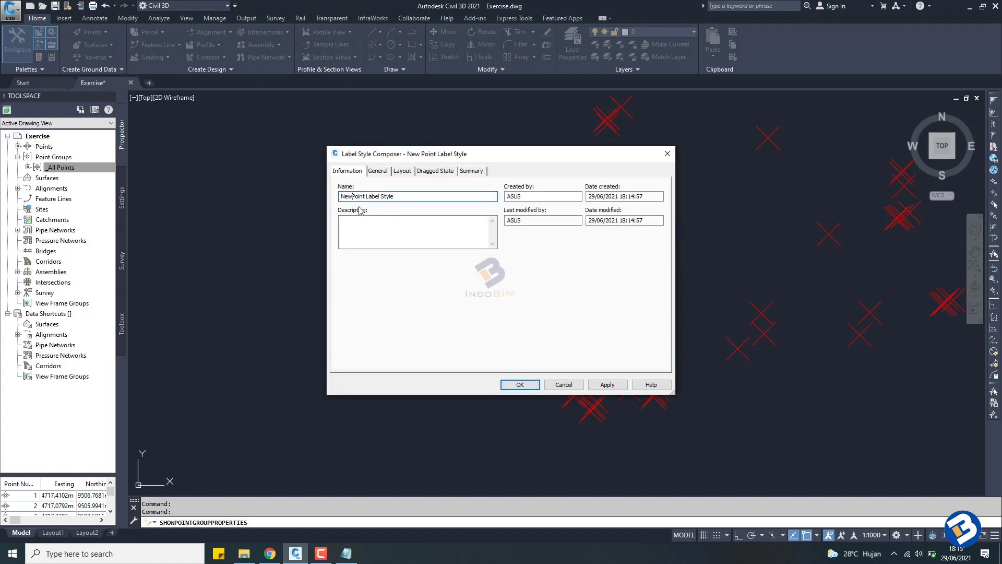
Set the text height of the Point Number component to 2 mm in the label style's layout.
{"action": "left_click", "coordinate": [380, 173]}
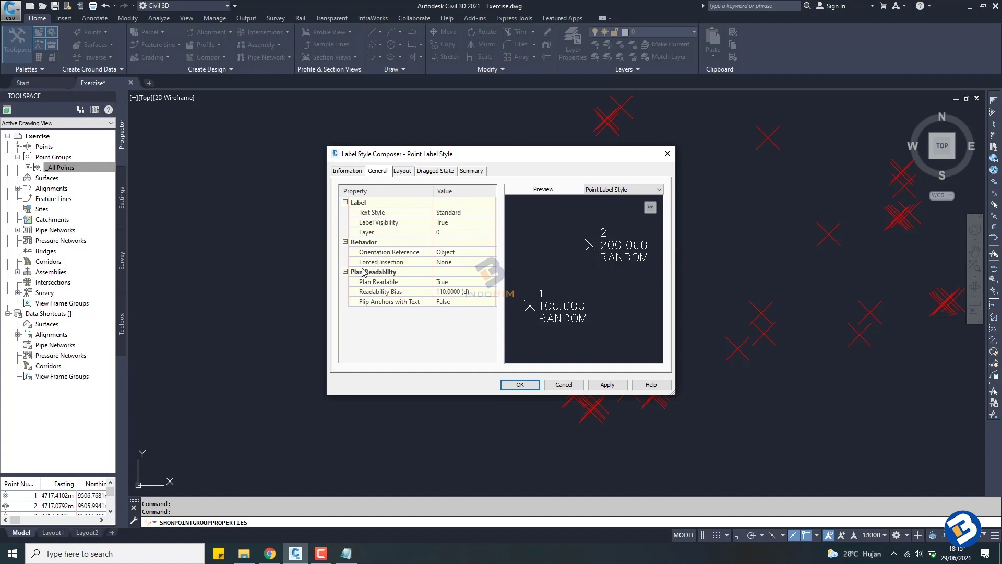
{"action": "left_click", "coordinate": [345, 272]}
{"action": "left_click", "coordinate": [345, 242]}
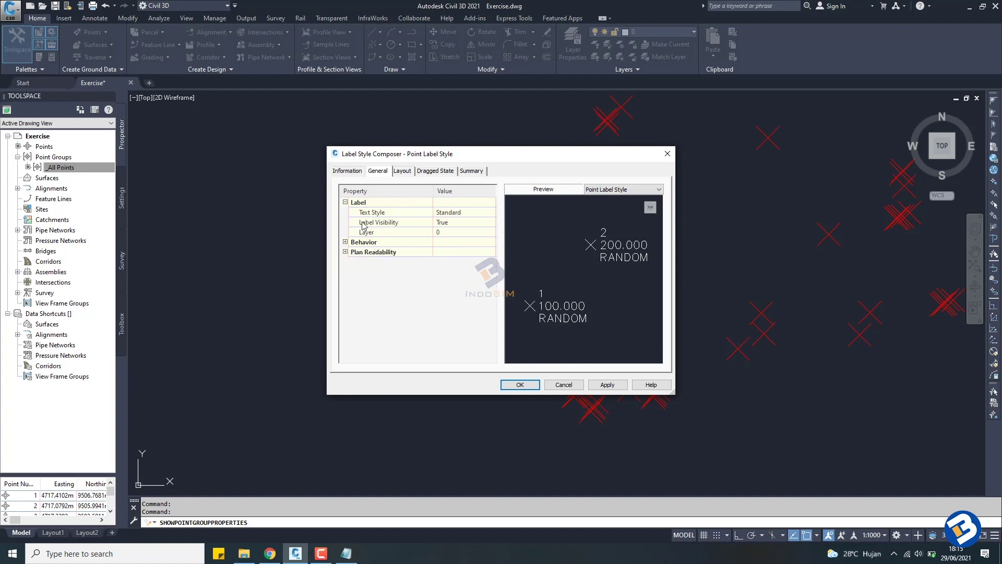
{"action": "left_click", "coordinate": [401, 176]}
{"action": "scroll", "coordinate": [400, 227], "scroll_direction": "down", "scroll_amount": 1}
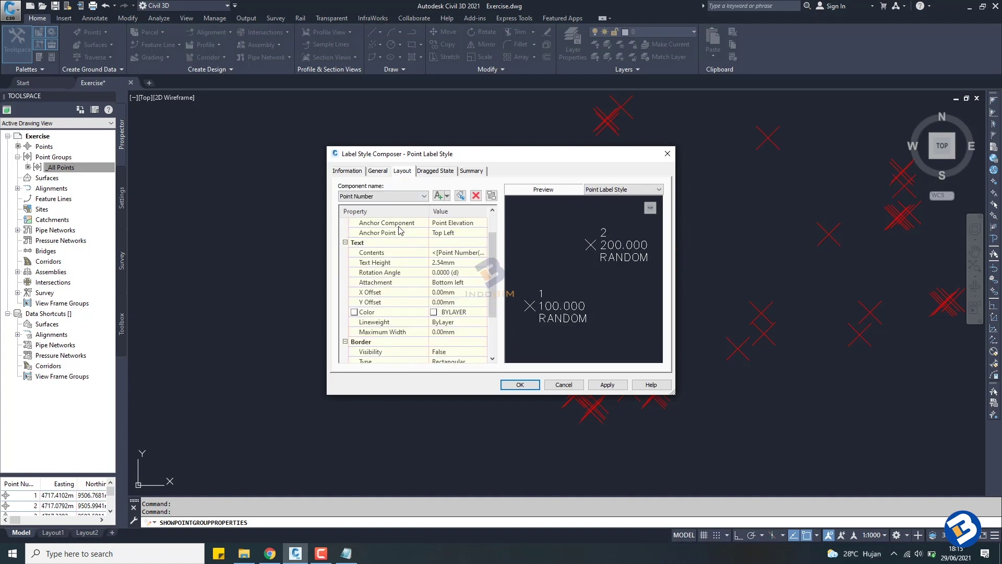
{"action": "left_click", "coordinate": [444, 267]}
{"action": "left_click_drag", "start_coordinate": [458, 263], "coordinate": [423, 268]}
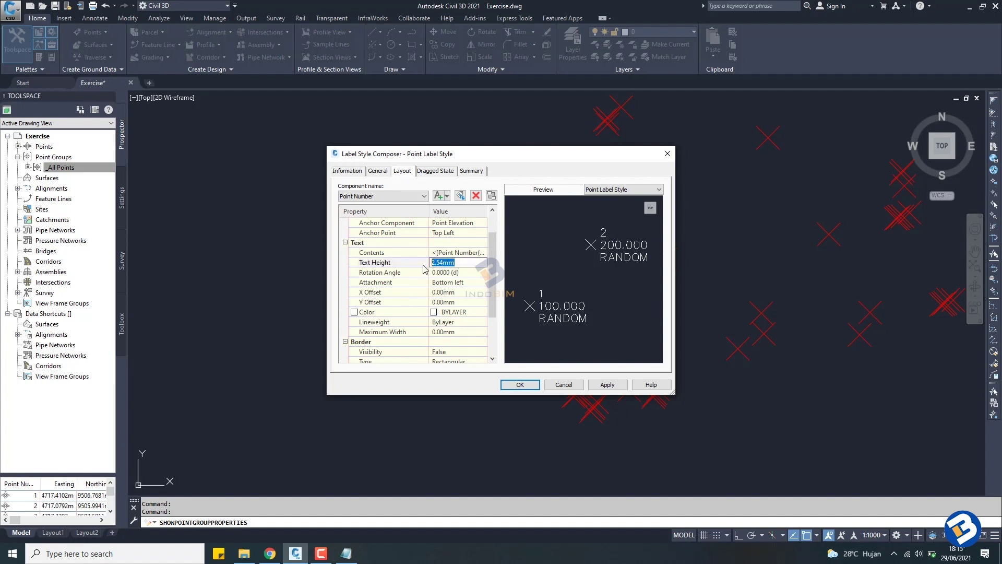
{"action": "type", "text": "2"}
{"action": "left_click", "coordinate": [456, 292]}
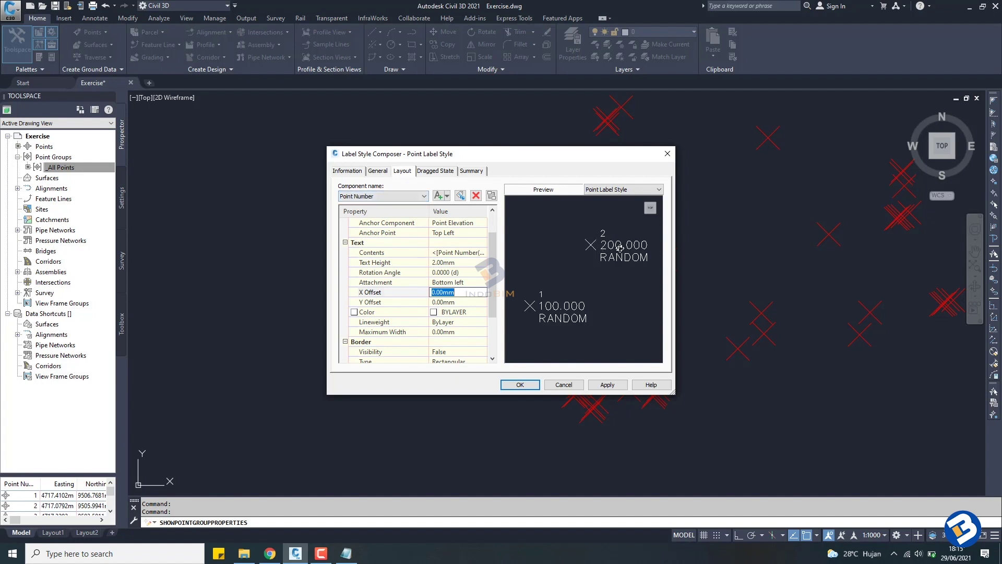
Set the text height of the Point Elevation component to 2 mm in the label style's layout.
{"action": "left_click", "coordinate": [423, 196]}
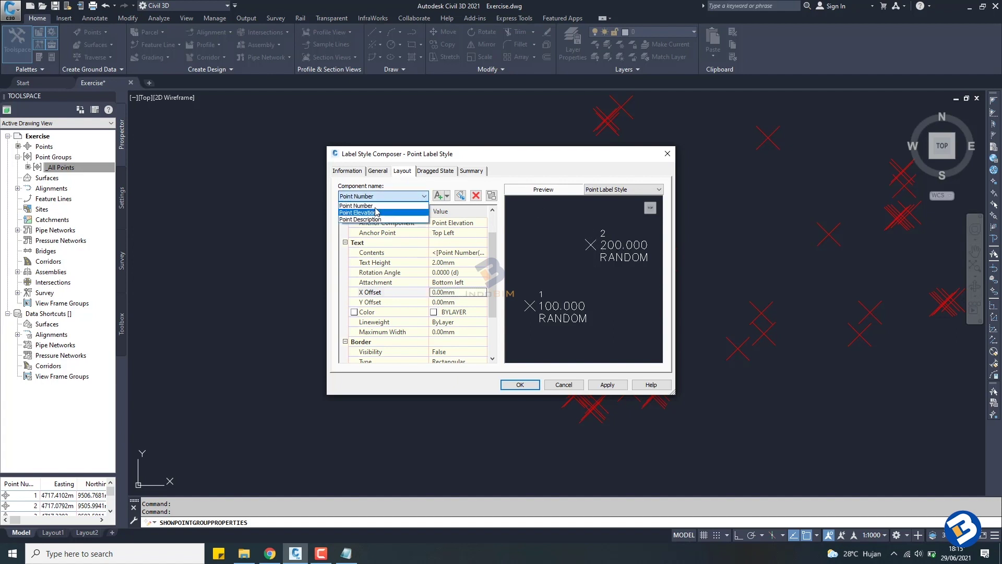
{"action": "left_click", "coordinate": [394, 206]}
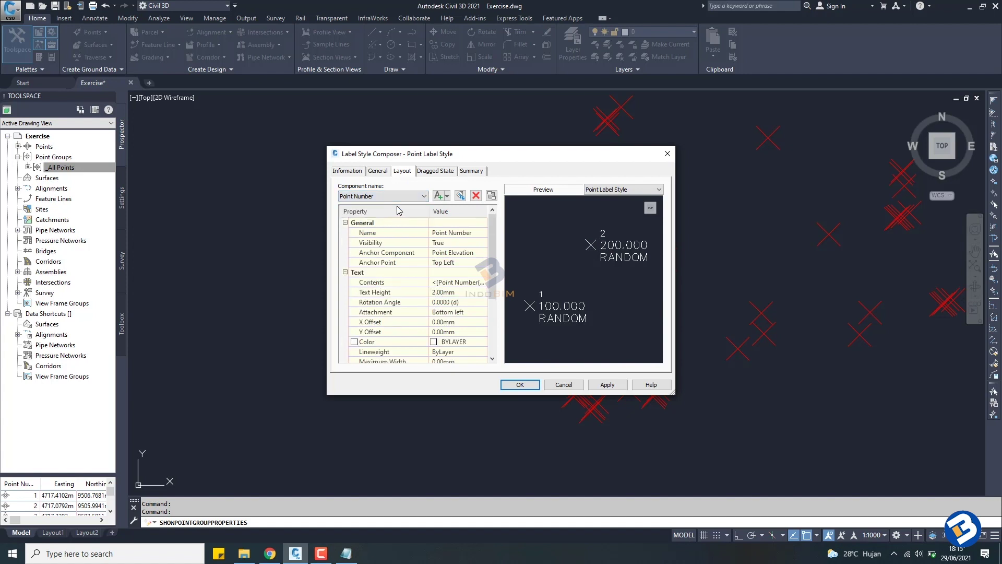
{"action": "left_click", "coordinate": [415, 198]}
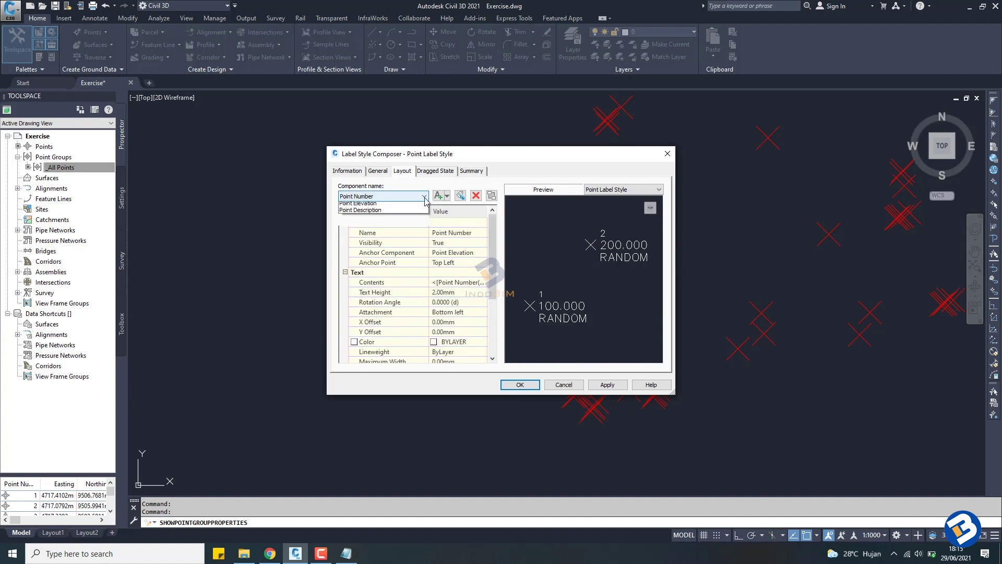
{"action": "left_click", "coordinate": [401, 214]}
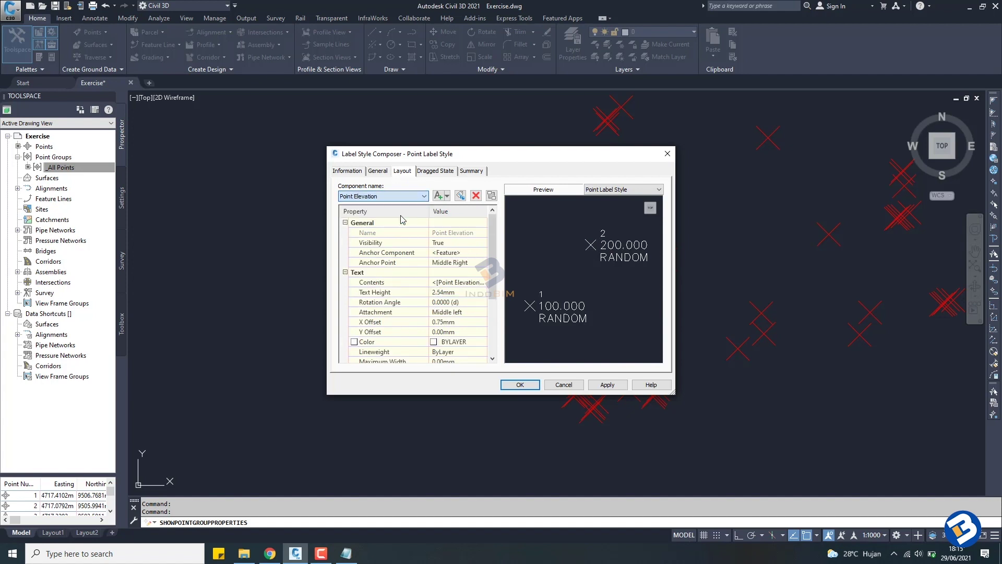
{"action": "left_click", "coordinate": [436, 292]}
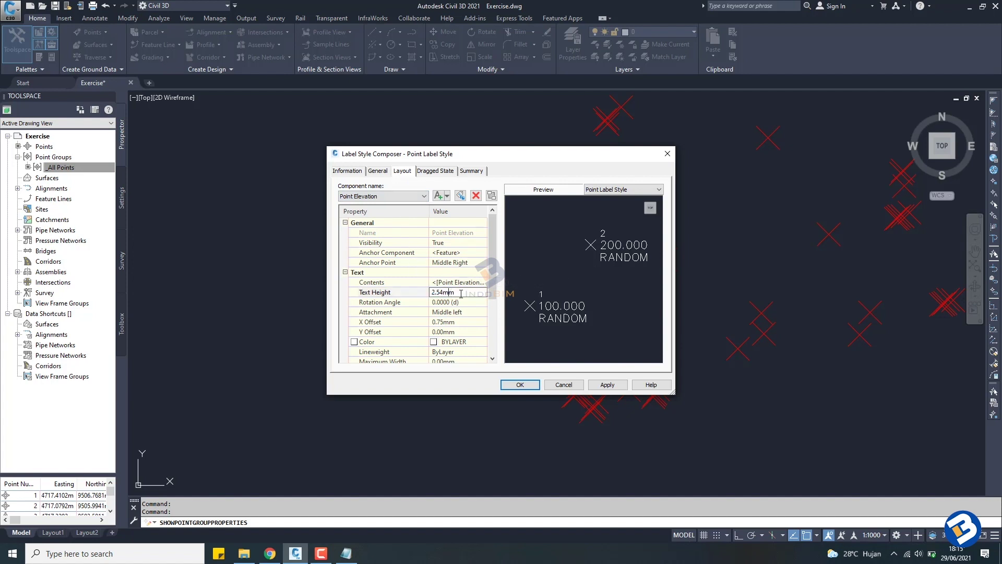
{"action": "type", "text": "2"}
{"action": "left_click", "coordinate": [436, 302]}
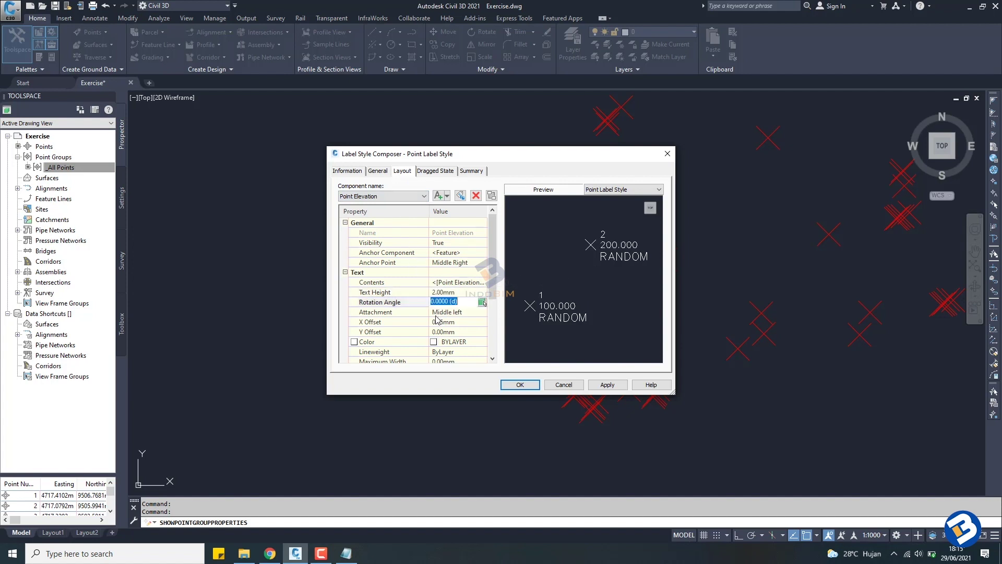
Change the Point Elevation component's text color to green.
{"action": "left_click", "coordinate": [434, 342]}
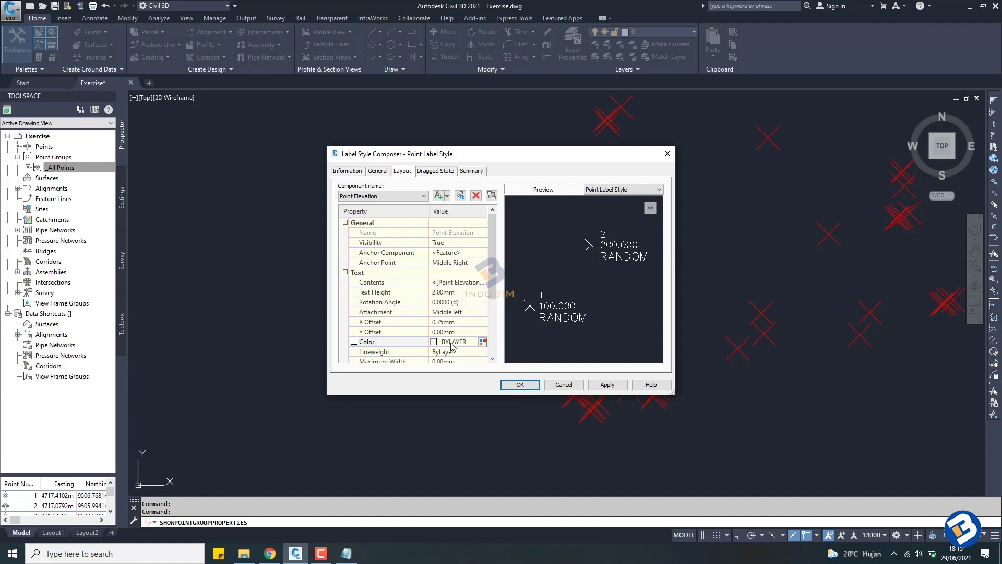
{"action": "left_click", "coordinate": [481, 342]}
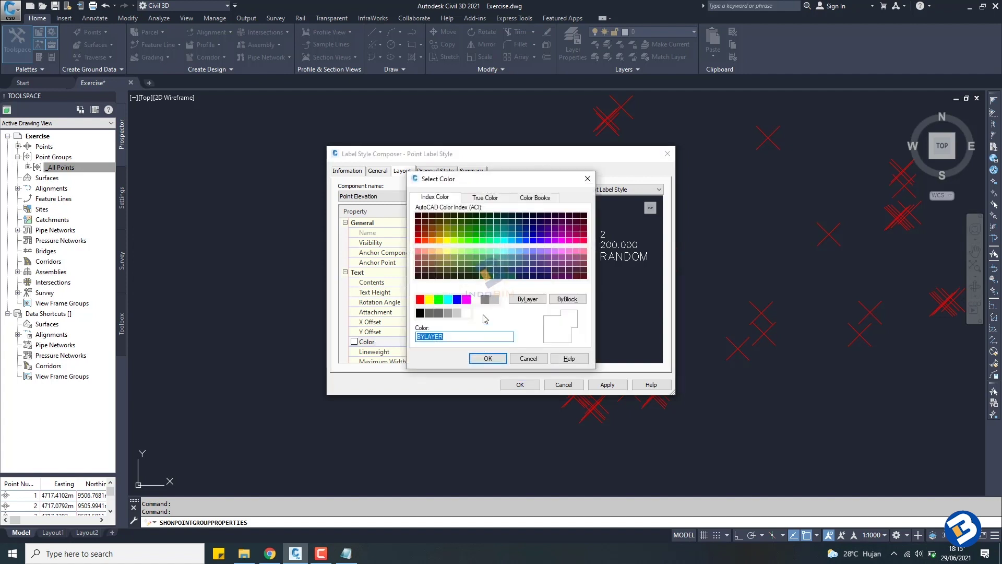
{"action": "left_click", "coordinate": [439, 300]}
{"action": "left_click", "coordinate": [488, 359]}
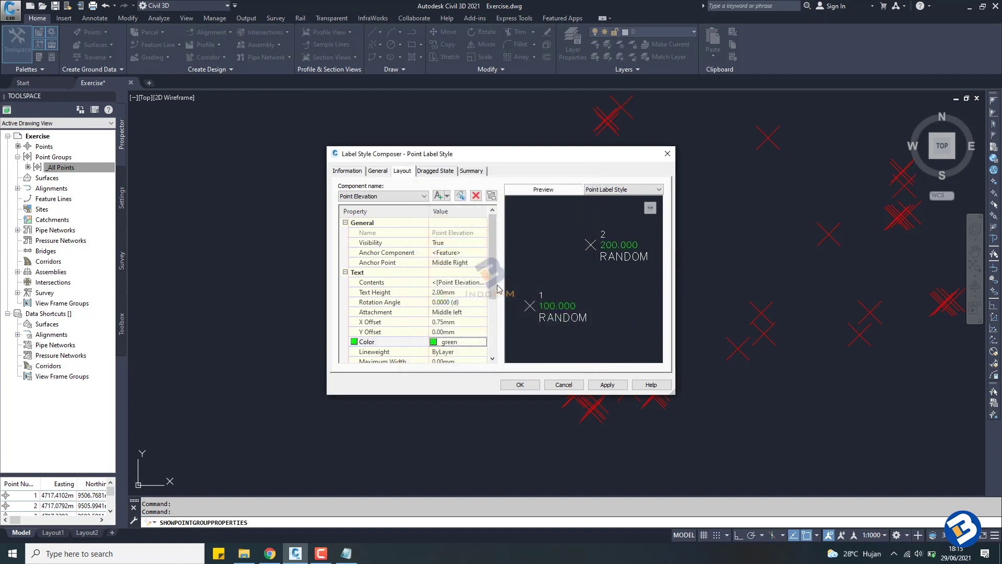
{"action": "left_click_drag", "start_coordinate": [494, 288], "coordinate": [490, 240]}
Set the text height of the Point Description component to 0.5 mm, keeping its Top left attachment.
{"action": "left_click", "coordinate": [423, 196]}
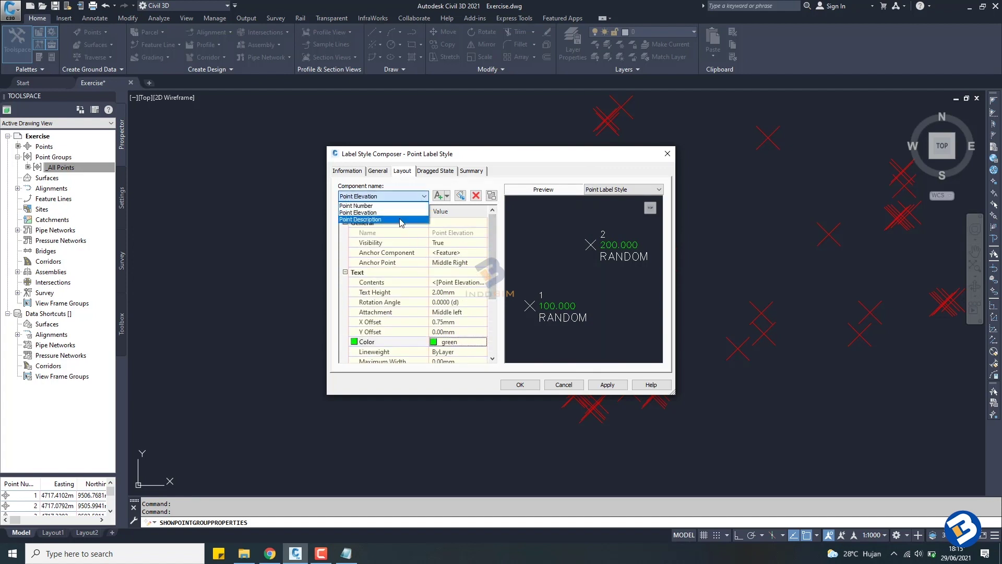
{"action": "left_click", "coordinate": [401, 219]}
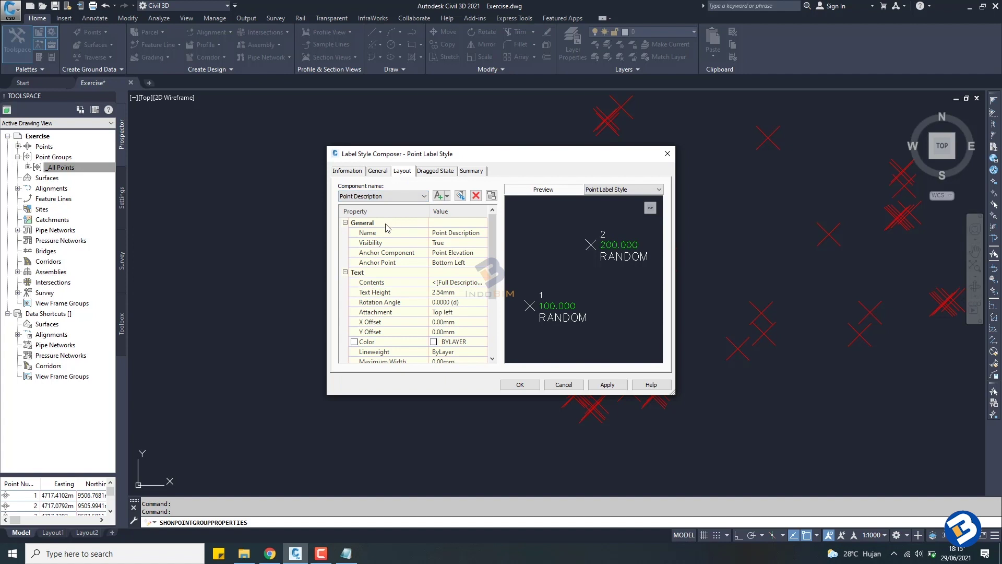
{"action": "left_click_drag", "start_coordinate": [493, 254], "coordinate": [494, 268]}
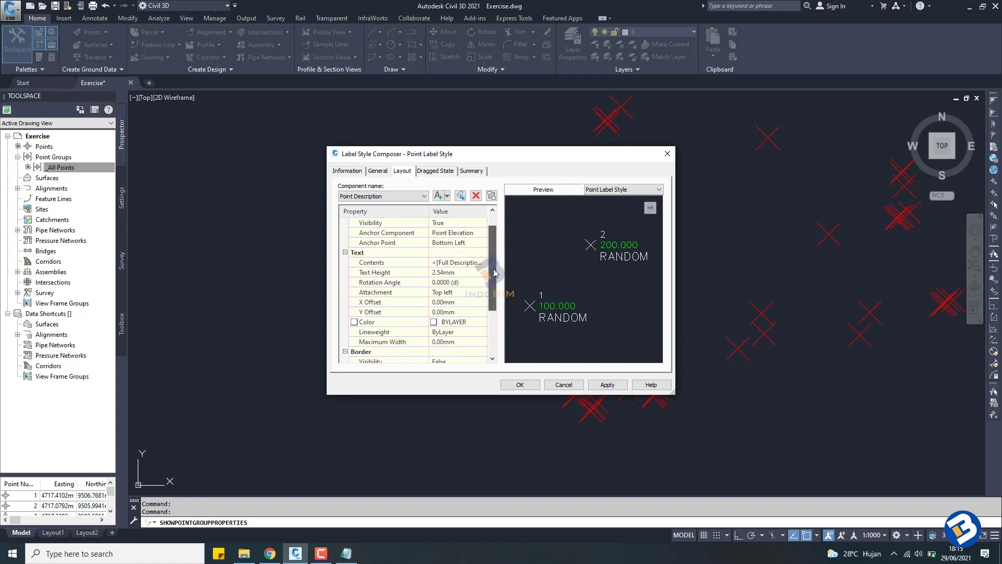
{"action": "left_click", "coordinate": [461, 273]}
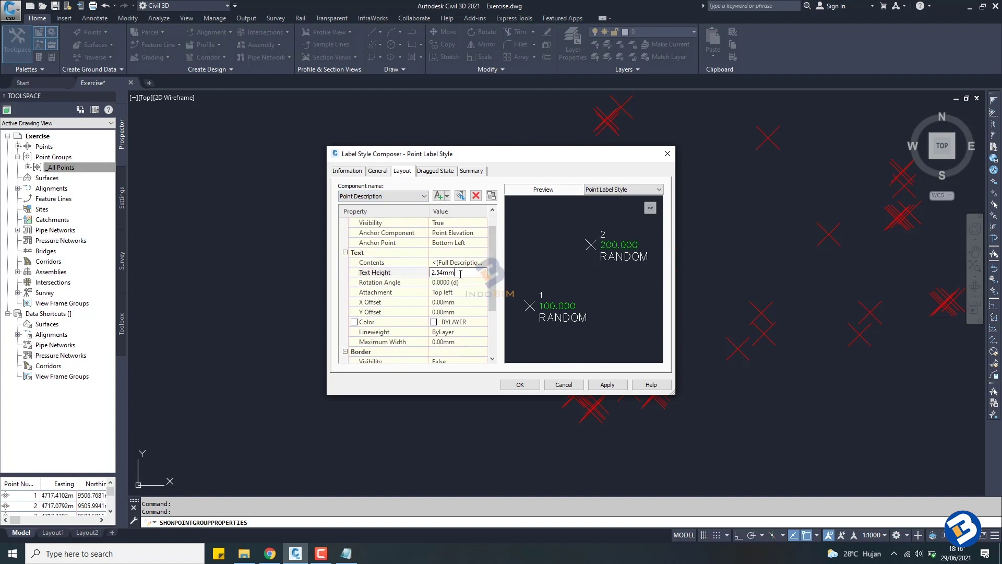
{"action": "type", "text": "0.5"}
{"action": "left_click", "coordinate": [444, 295]}
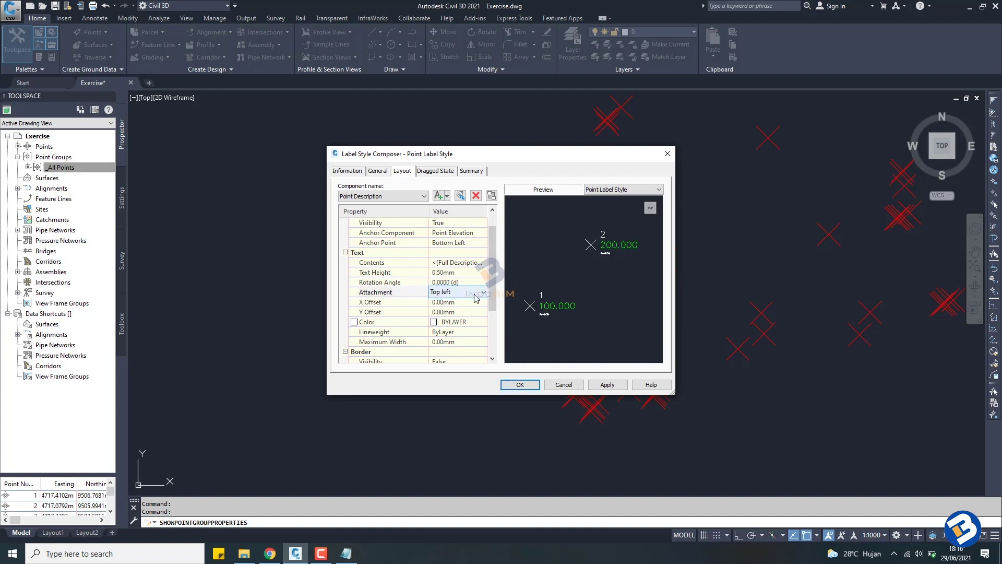
{"action": "key", "text": "Down"}
{"action": "key", "text": "Down"}
{"action": "scroll", "coordinate": [467, 294], "scroll_direction": "down", "scroll_amount": 1}
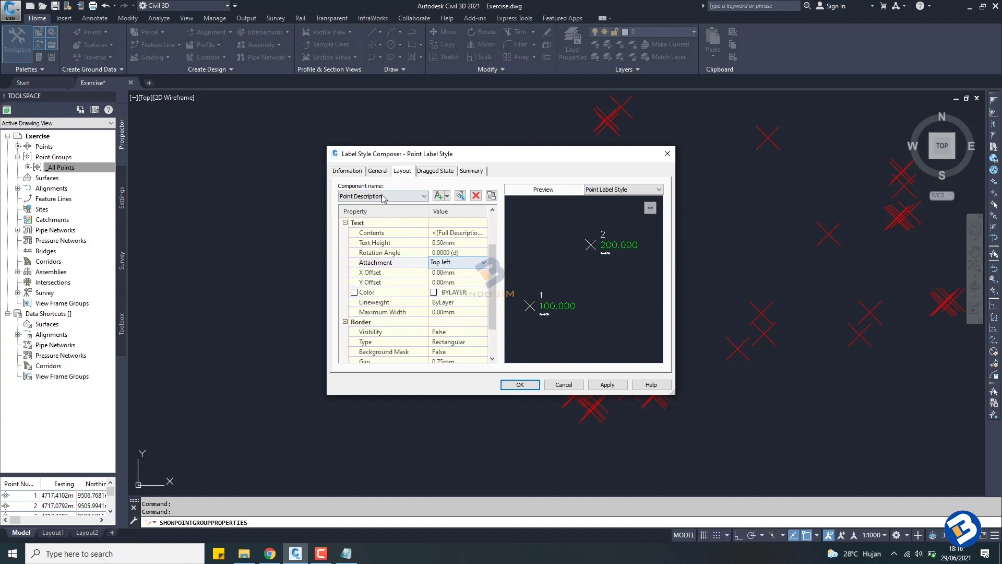
Review the label style's general, layout, dragged state and summary settings.
{"action": "left_click", "coordinate": [377, 172]}
{"action": "left_click", "coordinate": [403, 172]}
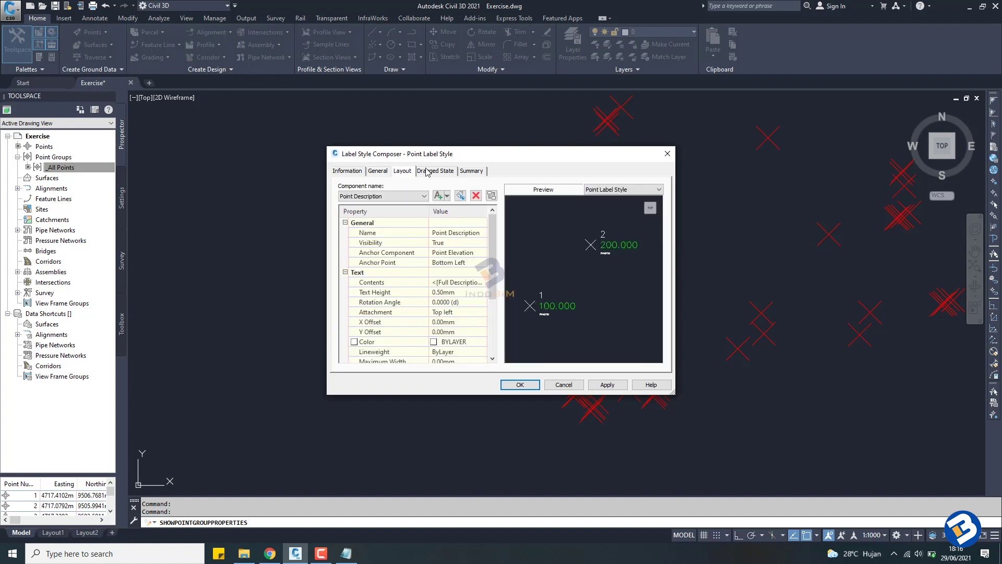
{"action": "left_click", "coordinate": [429, 172]}
{"action": "left_click", "coordinate": [472, 172]}
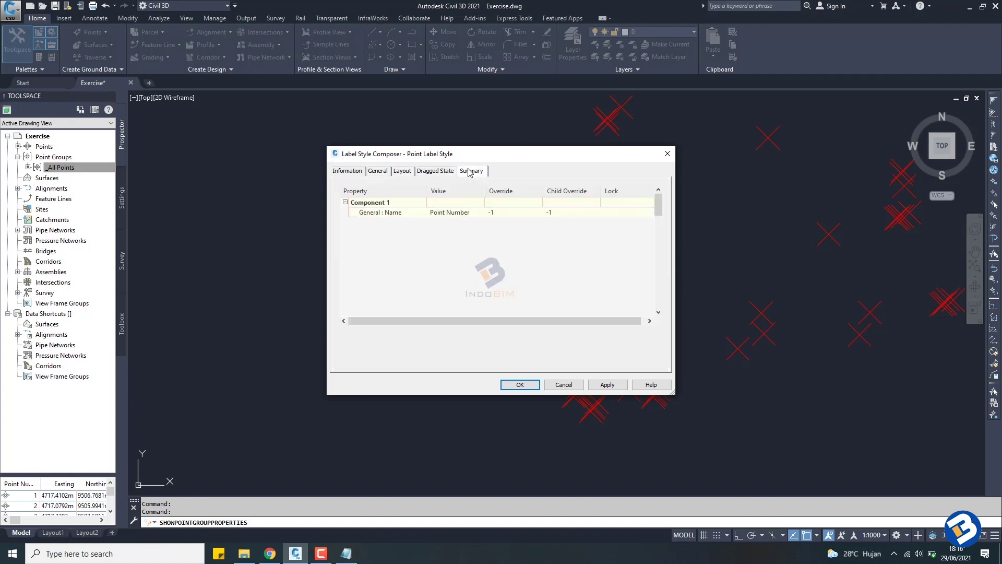
{"action": "left_click", "coordinate": [420, 172]}
{"action": "left_click", "coordinate": [406, 173]}
{"action": "left_click", "coordinate": [377, 172]}
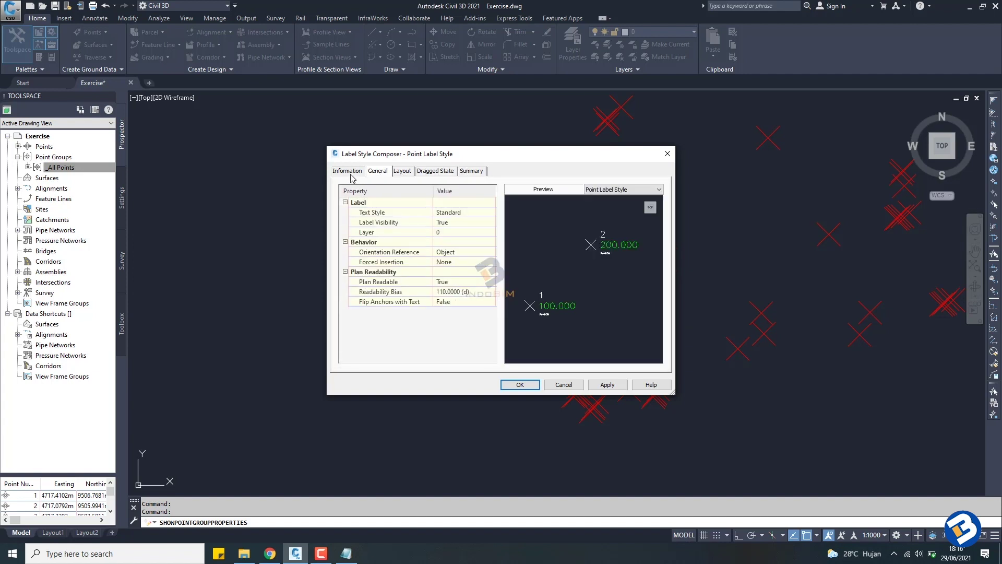
Rename the label style as Exercise and apply it with the Basic point style to the _All Points group.
{"action": "left_click", "coordinate": [348, 173]}
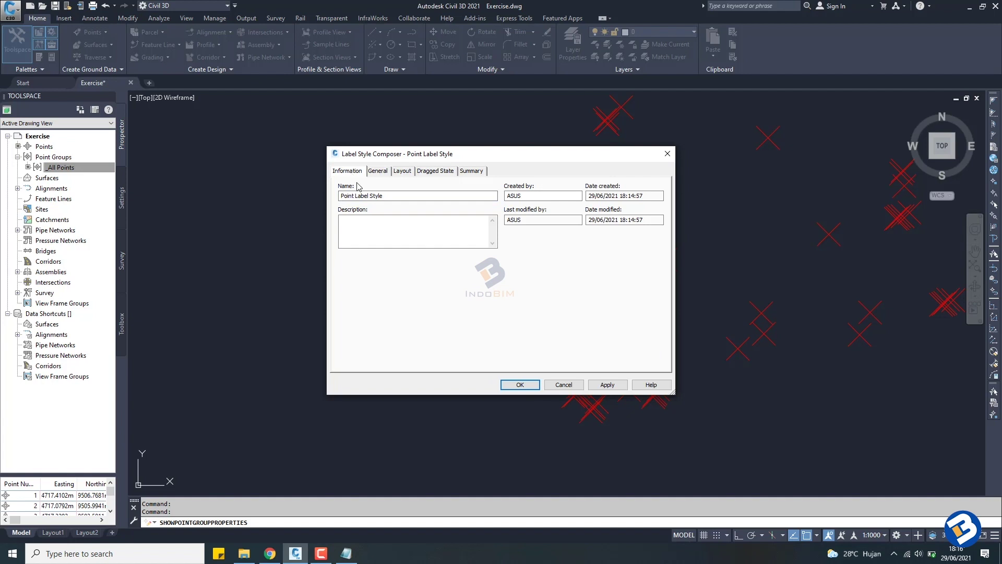
{"action": "left_click_drag", "start_coordinate": [386, 196], "coordinate": [329, 200]}
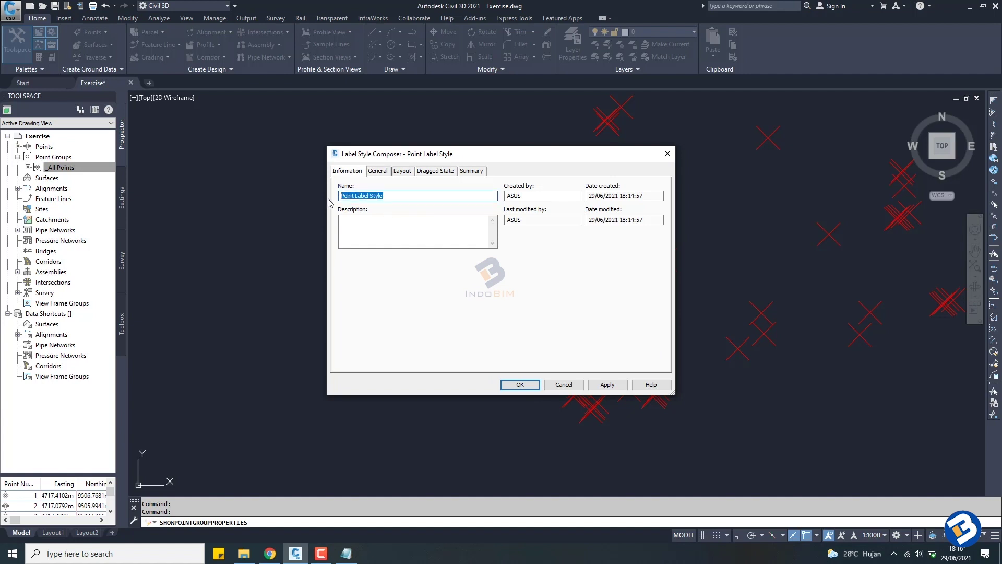
{"action": "type", "text": "Exercise"}
{"action": "left_click", "coordinate": [606, 384]}
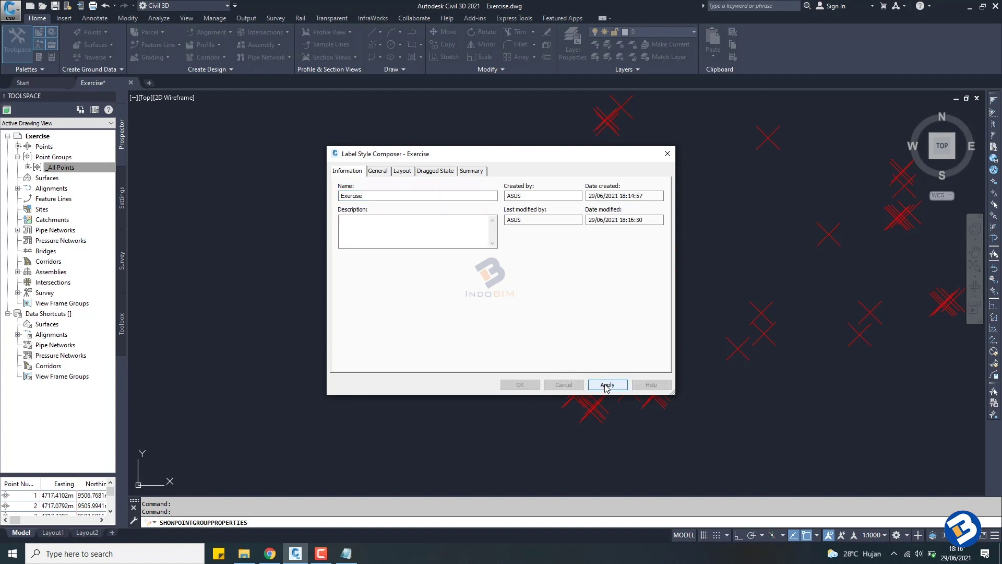
{"action": "left_click", "coordinate": [512, 387]}
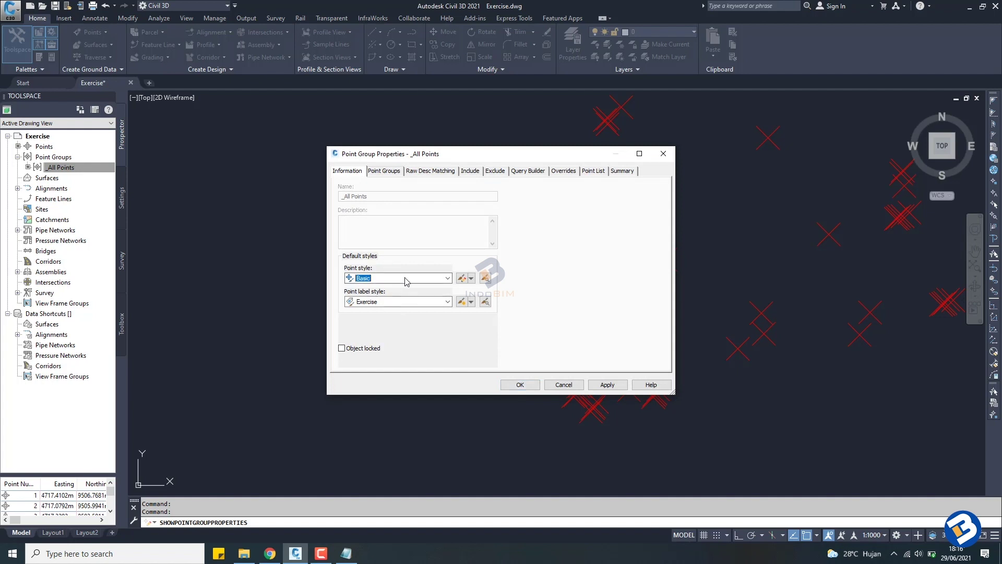
{"action": "left_click", "coordinate": [606, 386]}
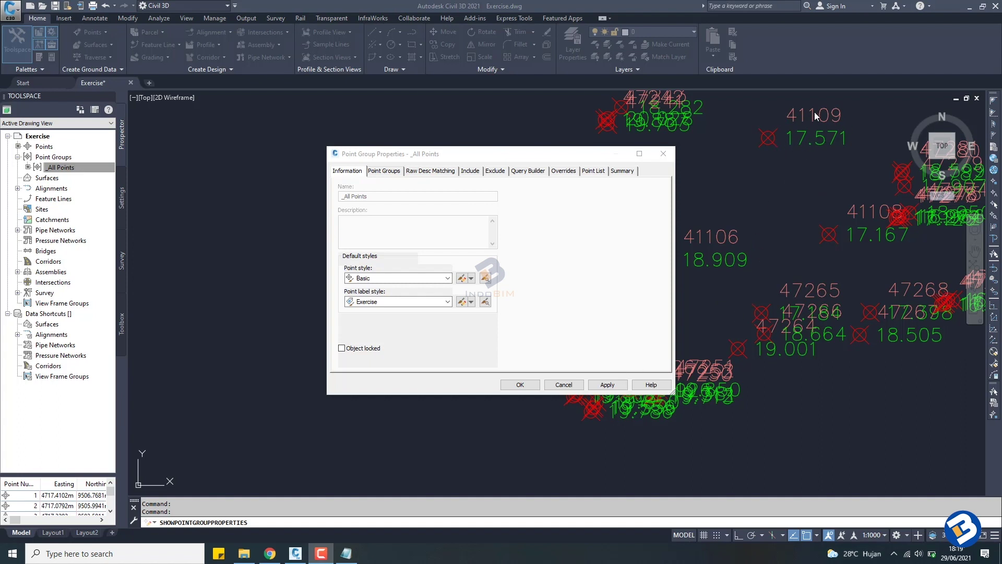
{"action": "left_click", "coordinate": [520, 385]}
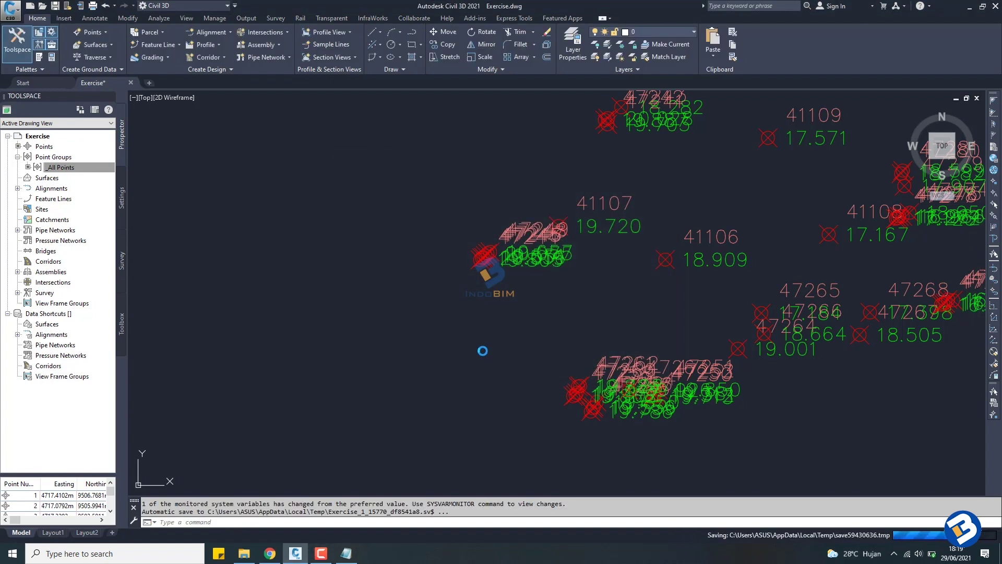
Examine the updated point markers and labels along the whole survey corridor.
{"action": "scroll", "coordinate": [488, 347], "scroll_direction": "down", "scroll_amount": 8}
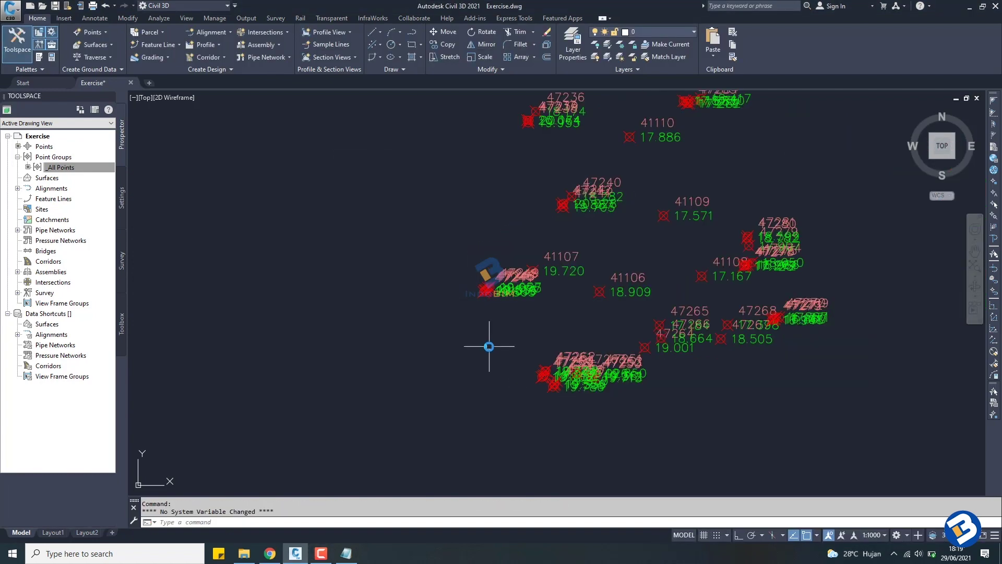
{"action": "scroll", "coordinate": [538, 252], "scroll_direction": "down", "scroll_amount": 5}
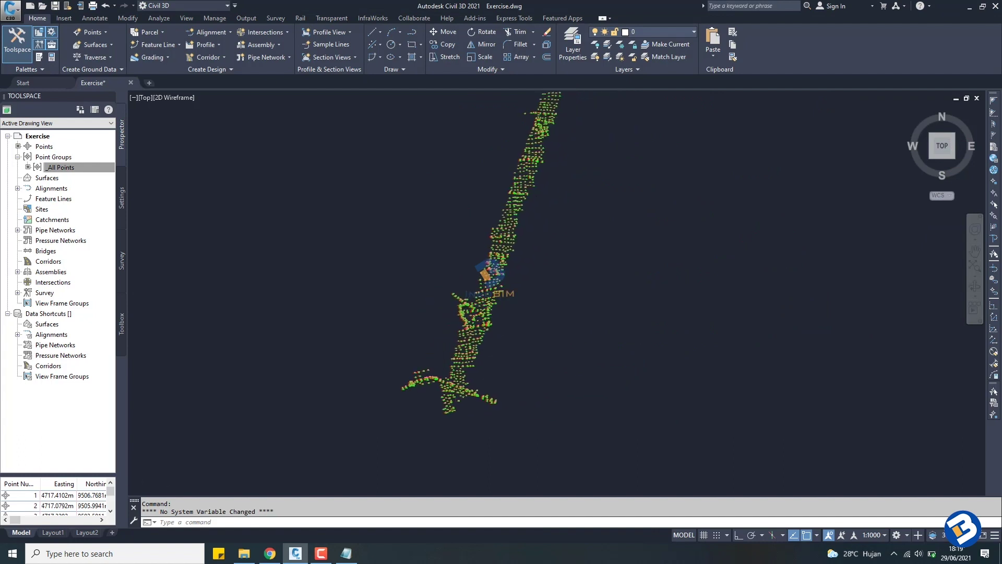
{"action": "middle_click_drag", "start_coordinate": [538, 252], "coordinate": [496, 403]}
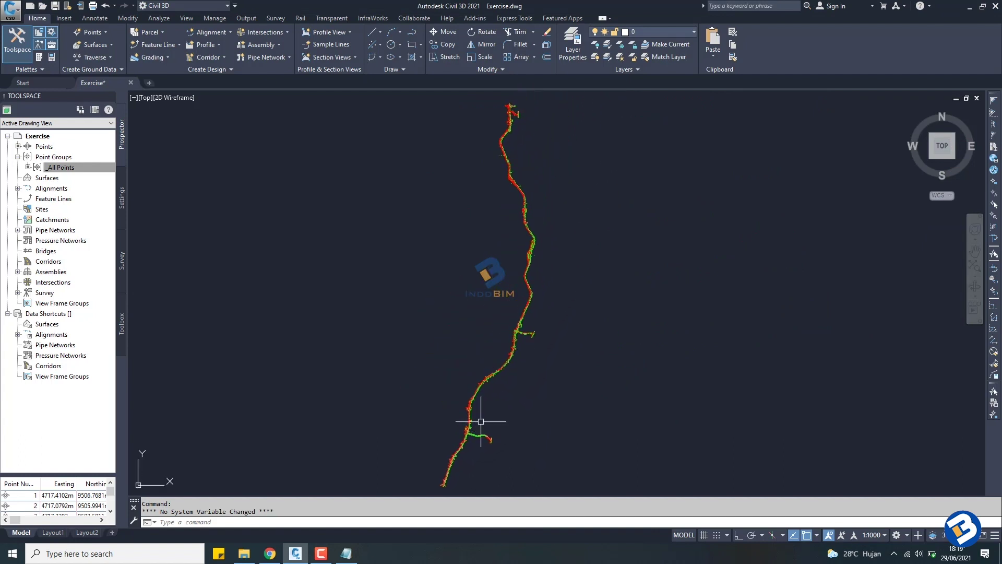
{"action": "scroll", "coordinate": [484, 411], "scroll_direction": "up", "scroll_amount": 5}
{"action": "scroll", "coordinate": [511, 330], "scroll_direction": "up", "scroll_amount": 10}
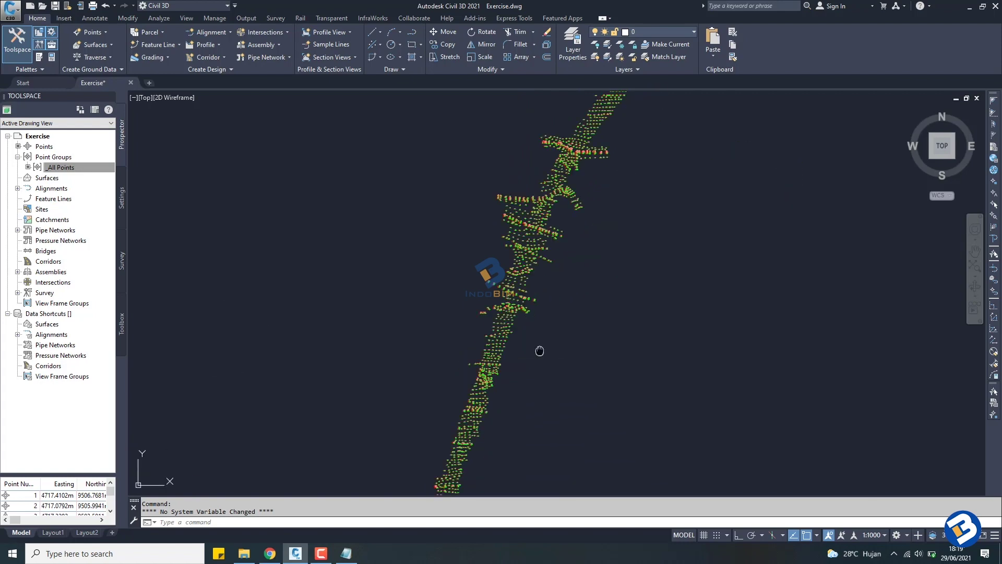
{"action": "scroll", "coordinate": [476, 260], "scroll_direction": "up", "scroll_amount": 5}
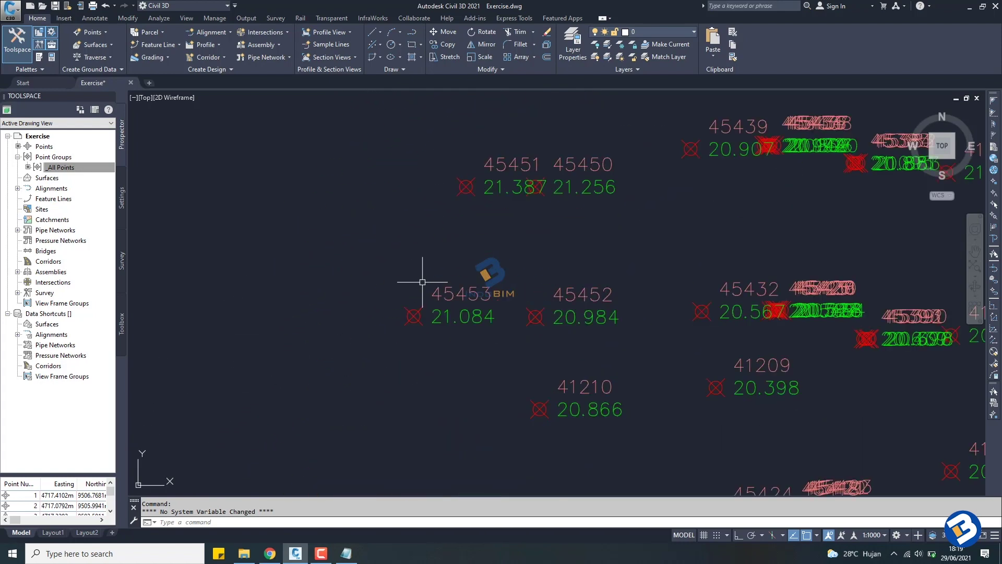
{"action": "scroll", "coordinate": [425, 280], "scroll_direction": "down", "scroll_amount": 5}
{"action": "middle_click_drag", "start_coordinate": [431, 325], "coordinate": [421, 293]}
{"action": "scroll", "coordinate": [421, 292], "scroll_direction": "up", "scroll_amount": 3}
{"action": "scroll", "coordinate": [491, 230], "scroll_direction": "down", "scroll_amount": 6}
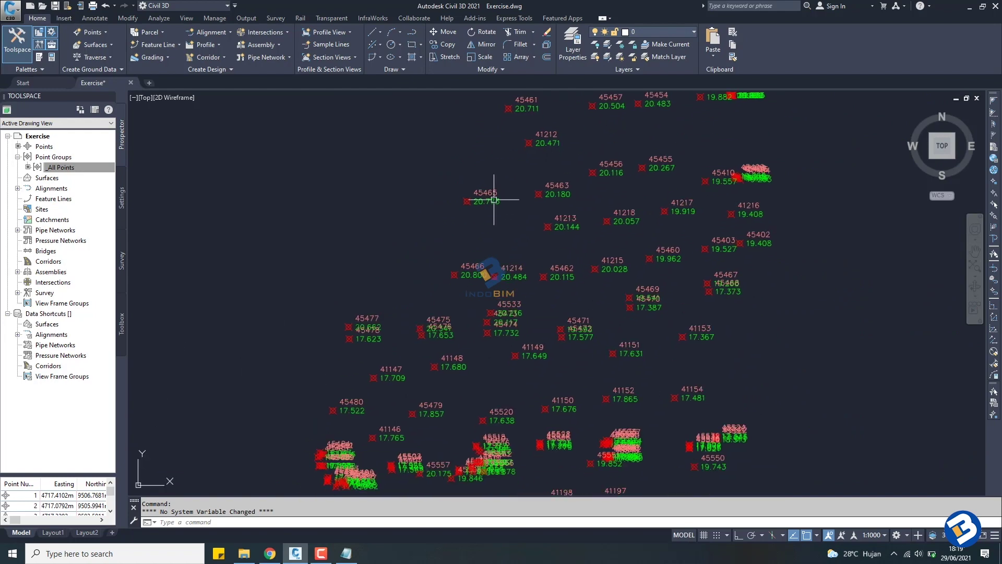
{"action": "middle_click_drag", "start_coordinate": [522, 260], "coordinate": [509, 189]}
{"action": "scroll", "coordinate": [470, 437], "scroll_direction": "down", "scroll_amount": 6}
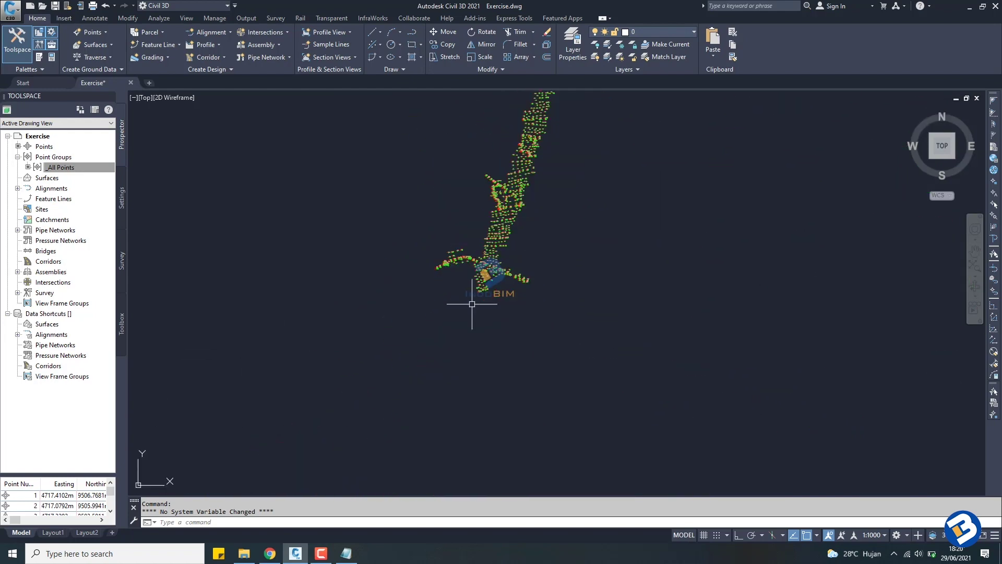
Inspect the point number and elevation labels around the junction at the southern end of the survey.
{"action": "scroll", "coordinate": [459, 269], "scroll_direction": "up", "scroll_amount": 10}
{"action": "middle_click_drag", "start_coordinate": [453, 250], "coordinate": [546, 222]}
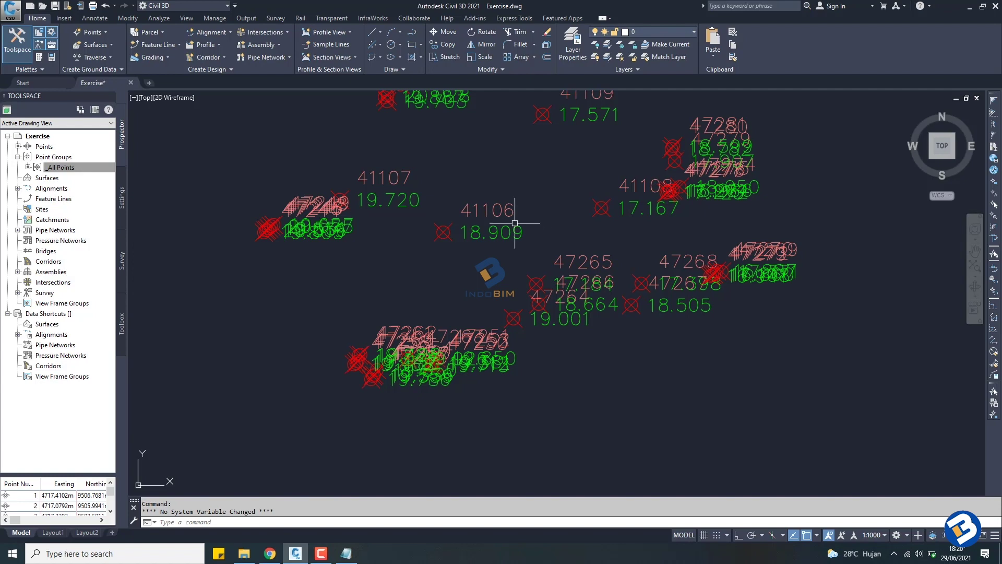
{"action": "scroll", "coordinate": [513, 260], "scroll_direction": "down", "scroll_amount": 4}
{"action": "middle_click_drag", "start_coordinate": [513, 260], "coordinate": [509, 323]}
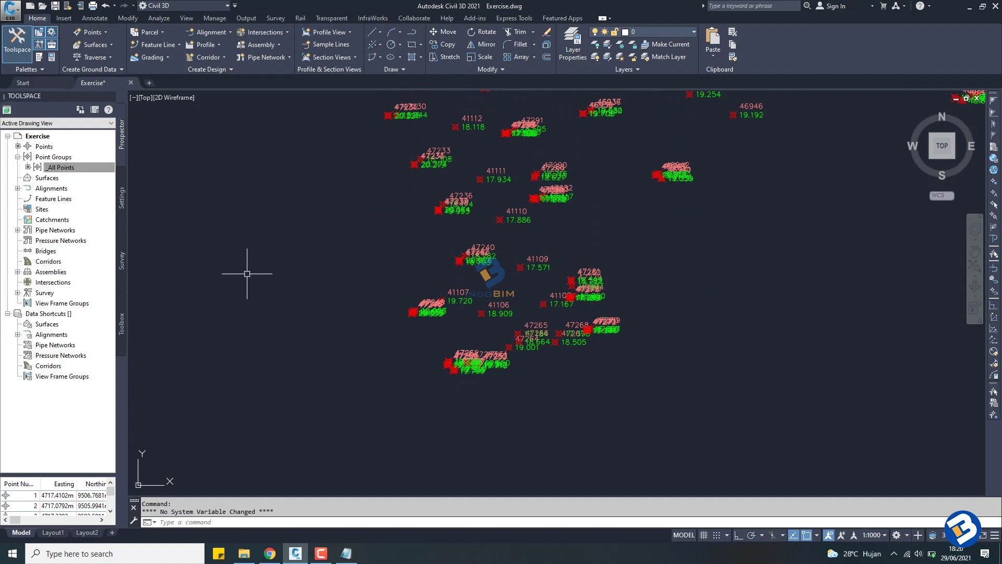
{"action": "scroll", "coordinate": [327, 280], "scroll_direction": "down", "scroll_amount": 5}
{"action": "middle_click_drag", "start_coordinate": [351, 266], "coordinate": [388, 337]}
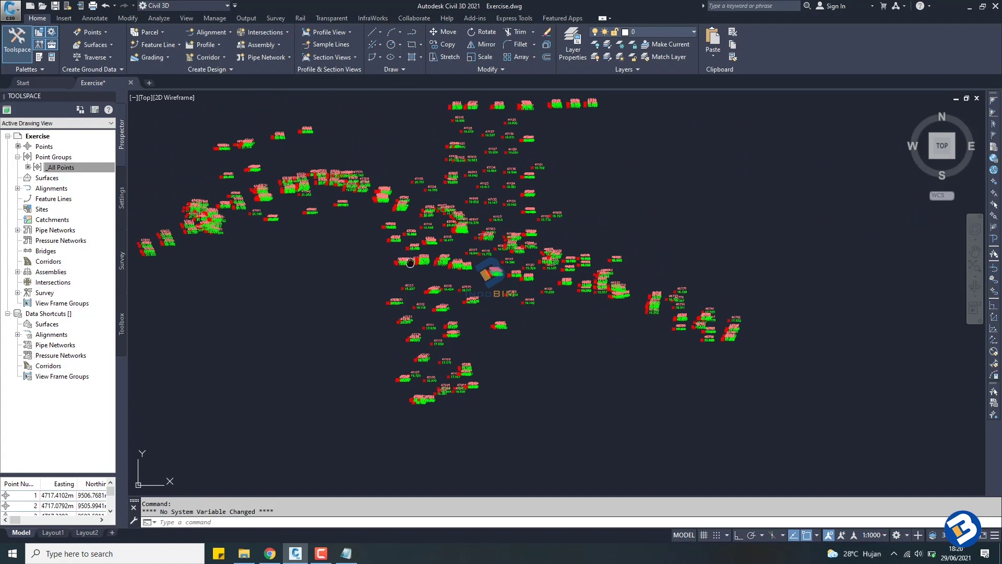
{"action": "scroll", "coordinate": [480, 279], "scroll_direction": "up", "scroll_amount": 6}
{"action": "scroll", "coordinate": [480, 279], "scroll_direction": "up", "scroll_amount": 2}
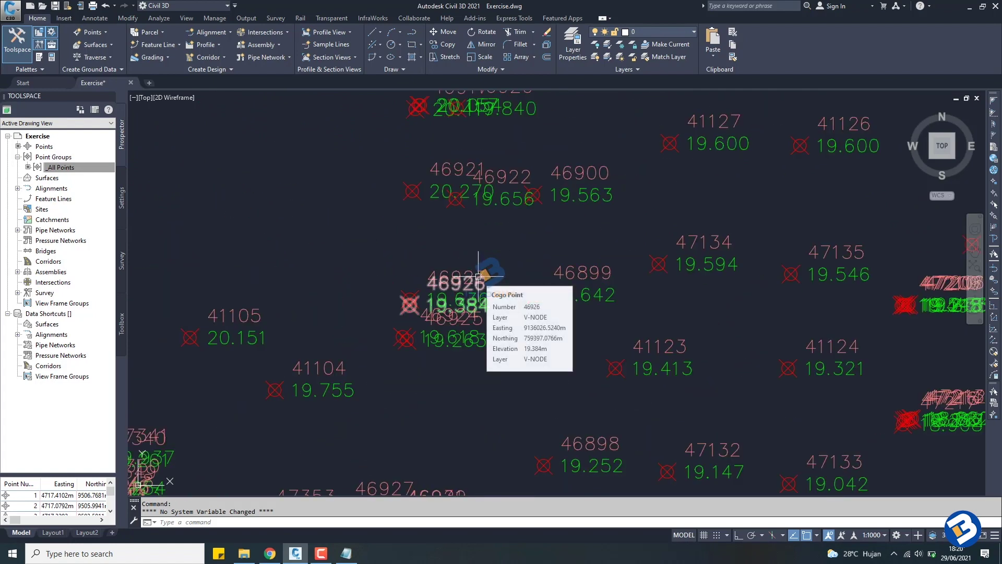
{"action": "scroll", "coordinate": [479, 277], "scroll_direction": "down", "scroll_amount": 4}
{"action": "middle_click_drag", "start_coordinate": [436, 269], "coordinate": [398, 383]}
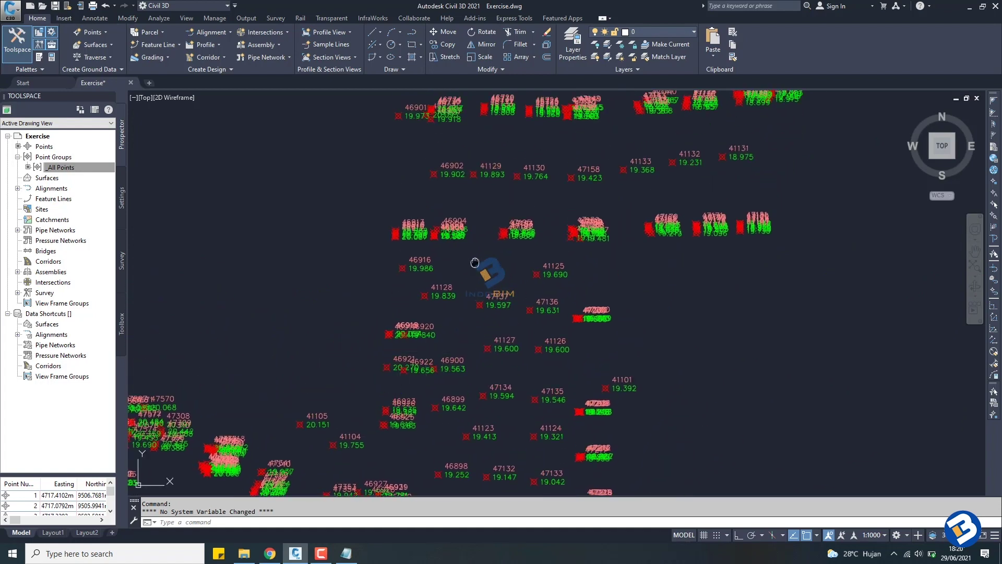
{"action": "middle_click_drag", "start_coordinate": [480, 271], "coordinate": [476, 377]}
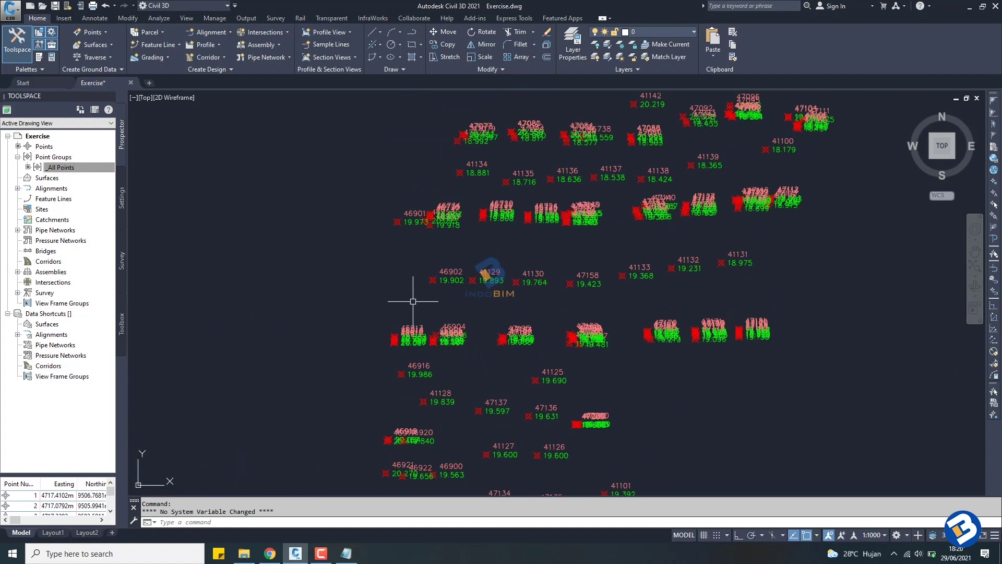
Select the row of survey points that starts at point 46902 with a selection window.
{"action": "left_click", "coordinate": [388, 238]}
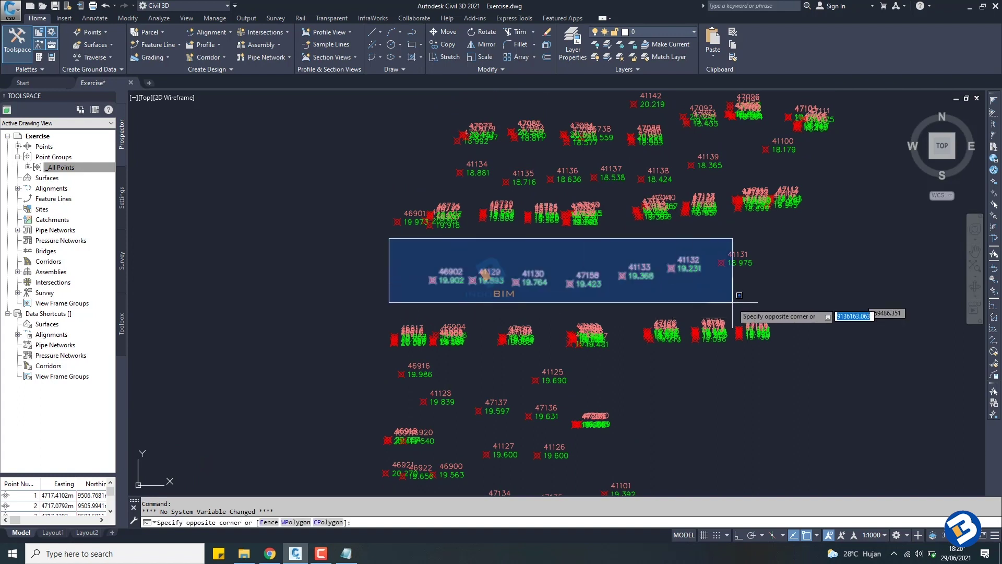